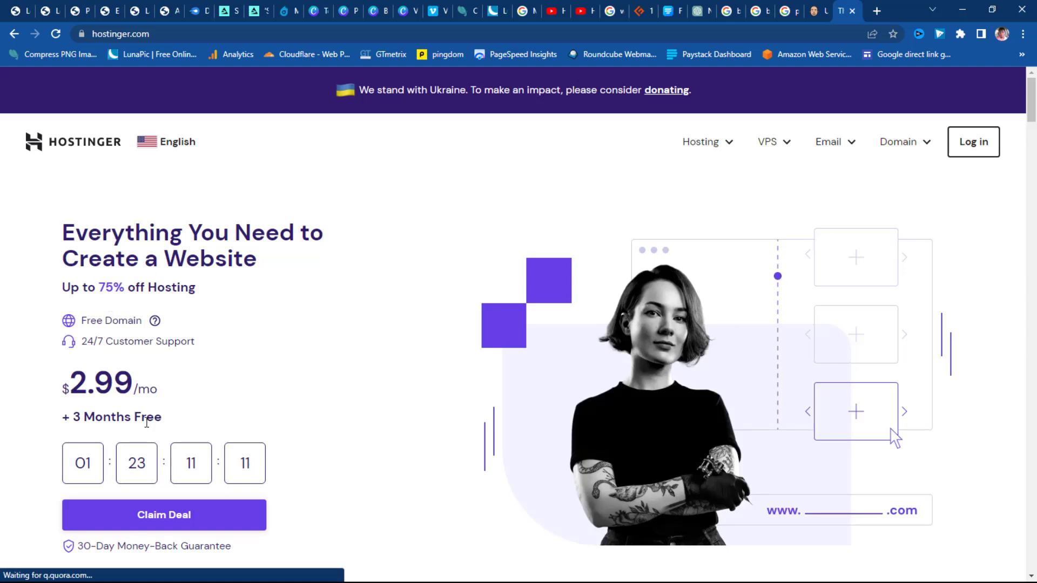
# - Claim the discounted hosting deal and add the $2.99/mo Web Hosting plan to the cart
pyautogui.click(163, 522)
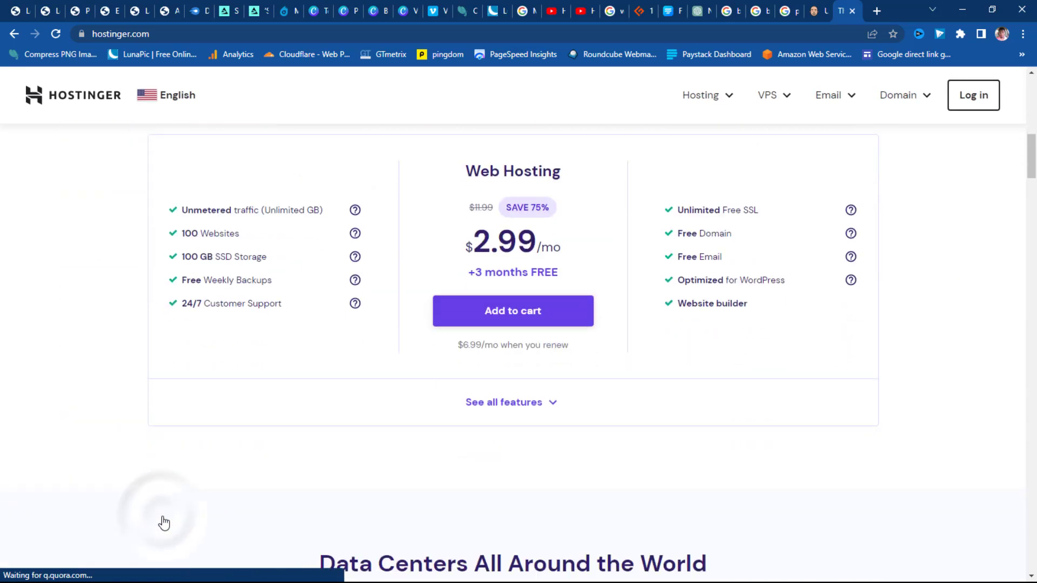
pyautogui.click(511, 319)
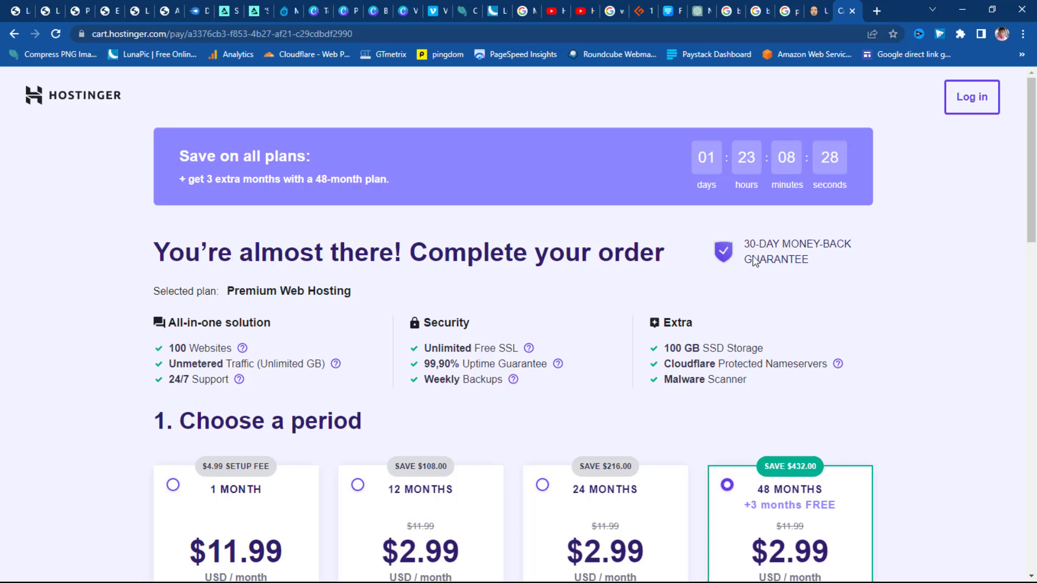
# - Apply the coupon code DAPS to the 48-month Premium Web Hosting order
pyautogui.scroll(-5, 799, 258)
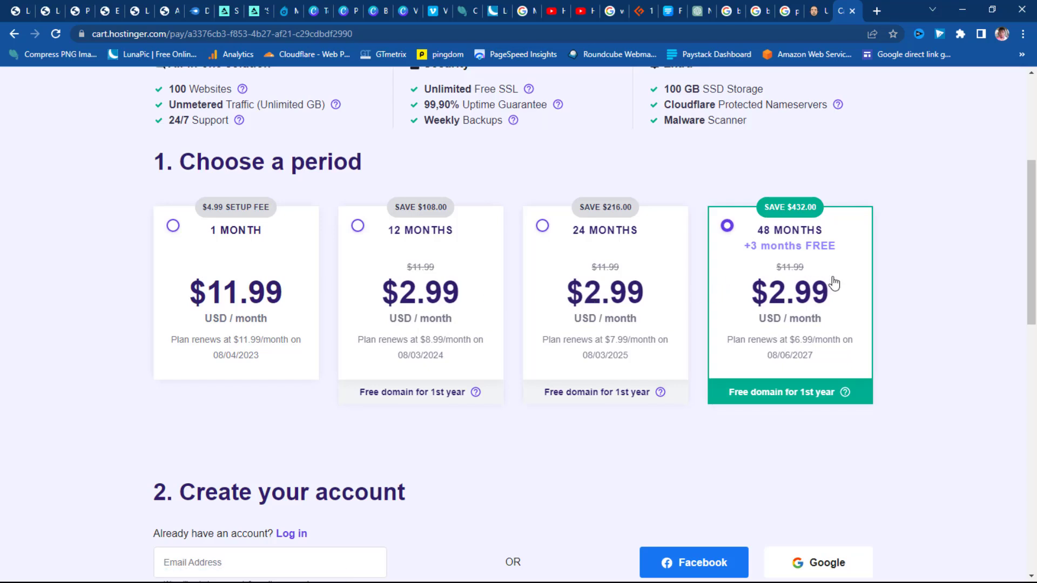
pyautogui.scroll(-5, 834, 280)
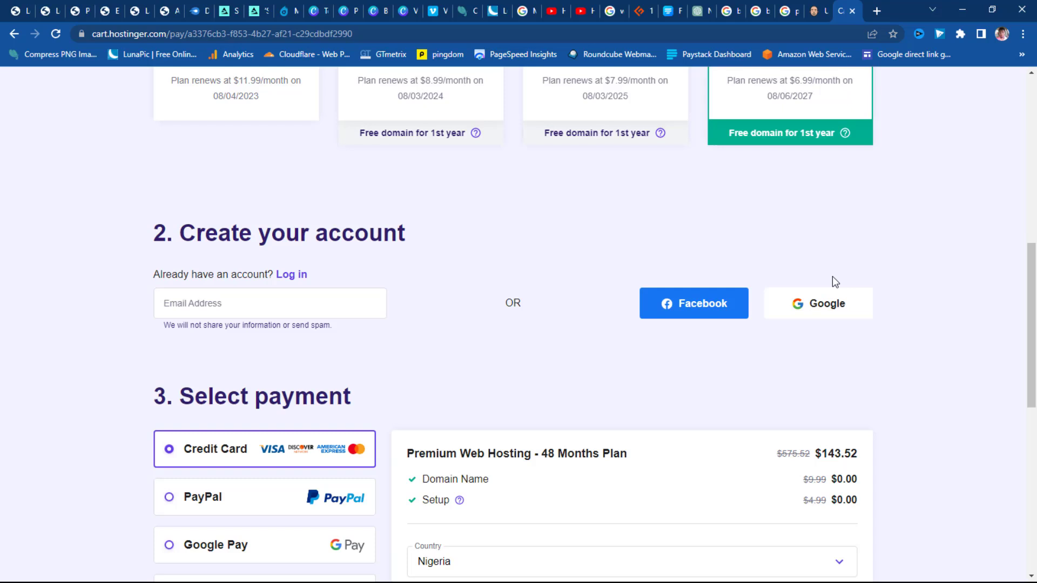
pyautogui.scroll(-6, 834, 280)
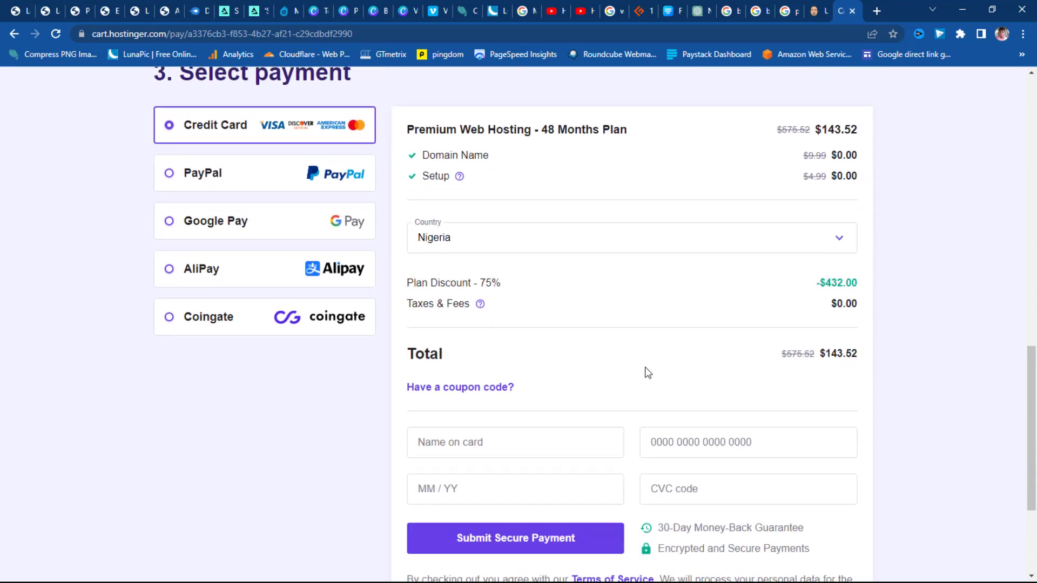
pyautogui.click(463, 388)
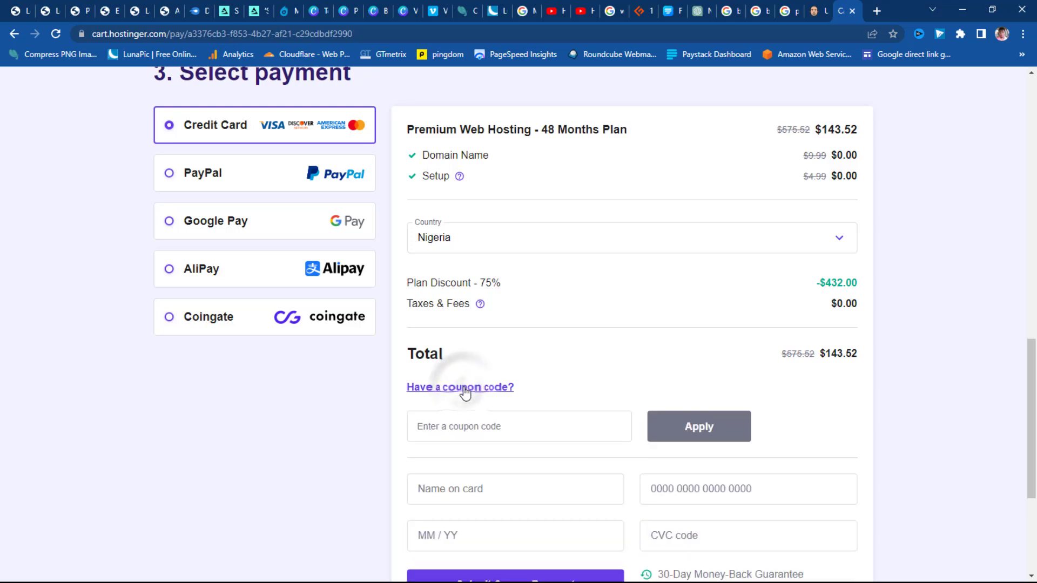
pyautogui.click(474, 428)
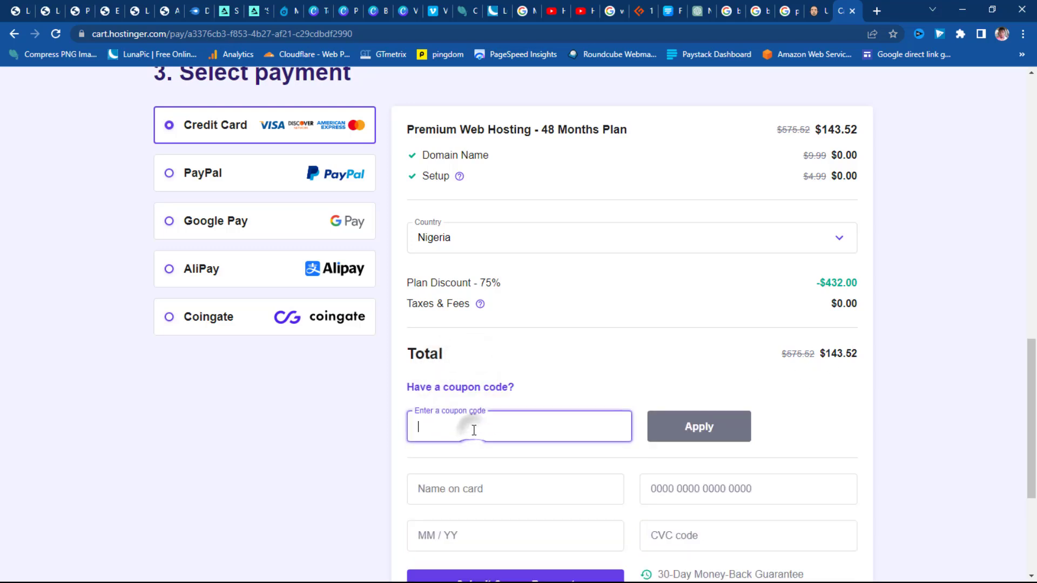
pyautogui.write('DAPS')
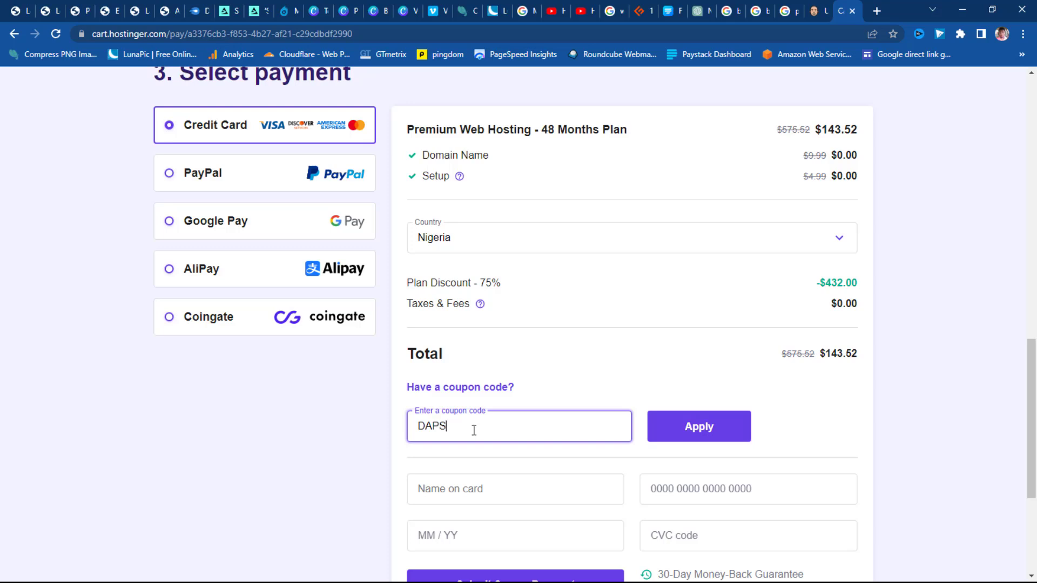
pyautogui.click(708, 426)
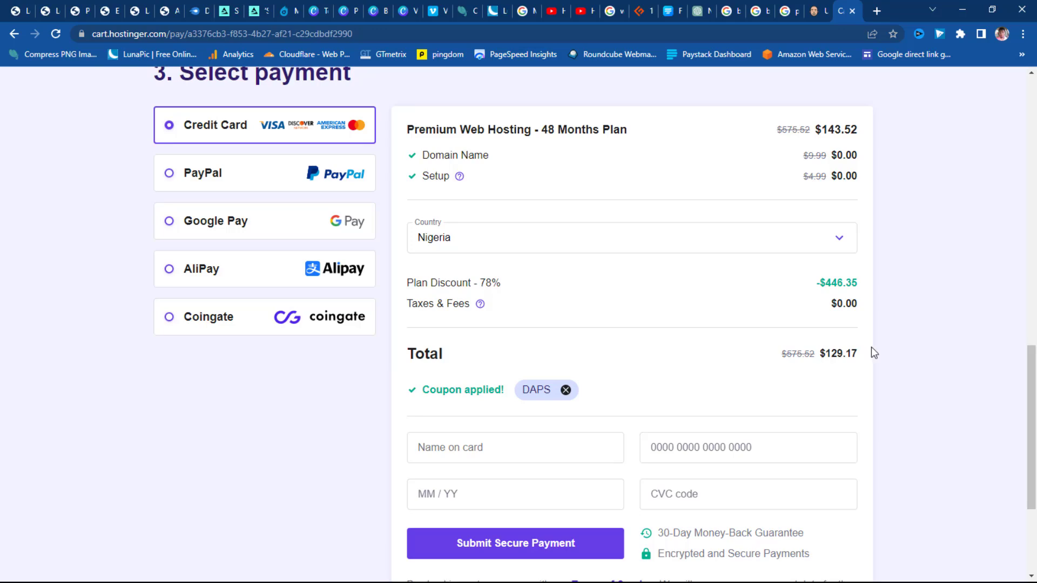
# - Review the order page's plan features, billing periods with free-domain offers, account creation section and payment summary
pyautogui.scroll(10, 781, 357)
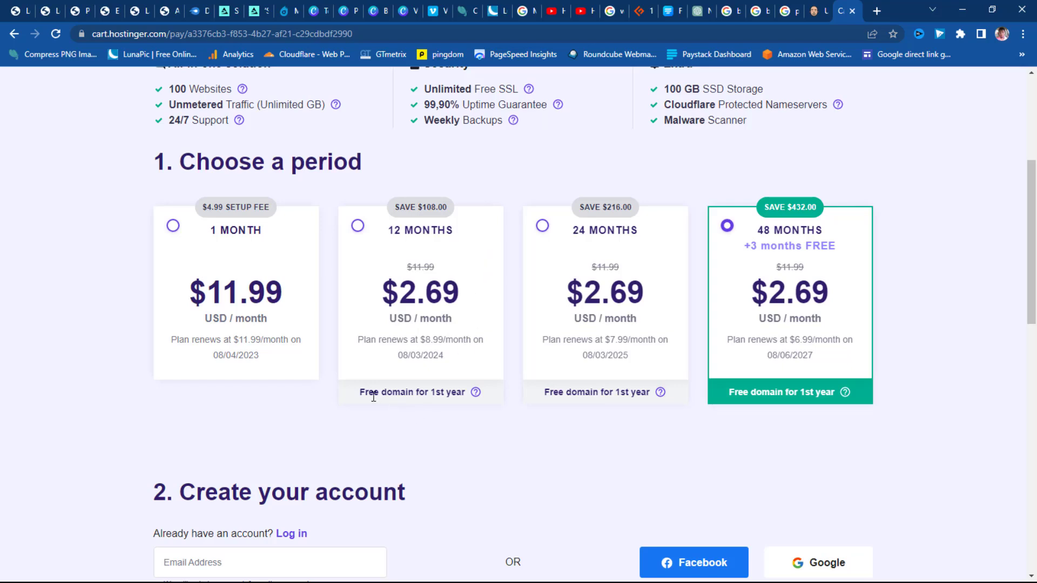
pyautogui.moveTo(477, 393)
pyautogui.scroll(5, 591, 433)
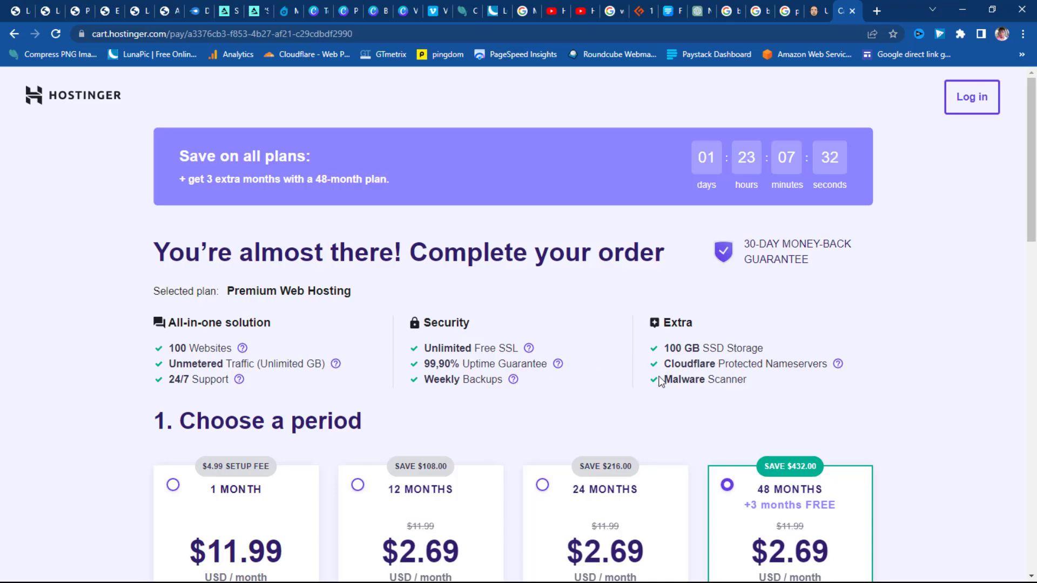
pyautogui.scroll(-8, 965, 330)
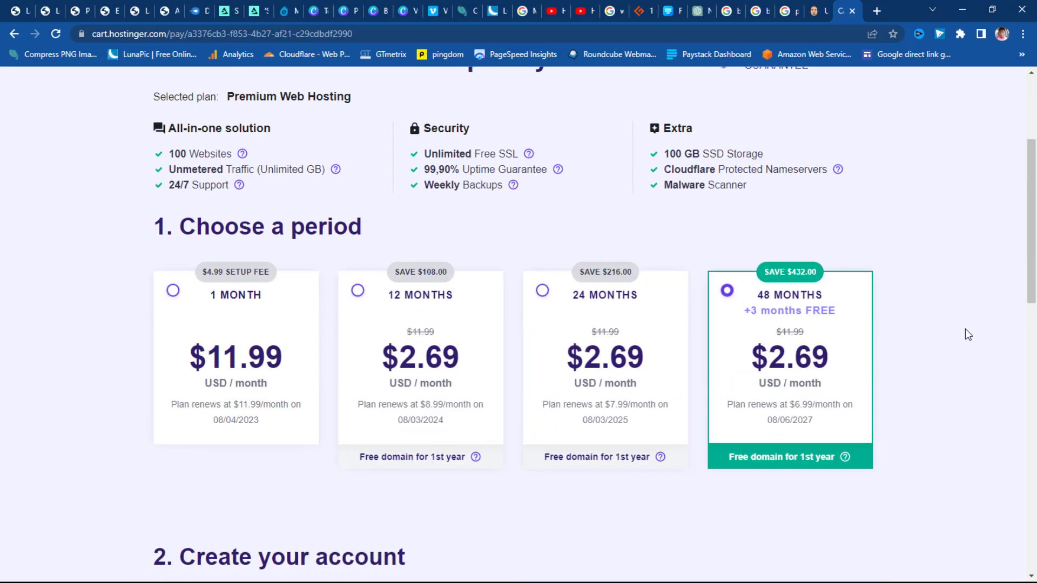
pyautogui.scroll(6, 964, 331)
pyautogui.scroll(3, 965, 331)
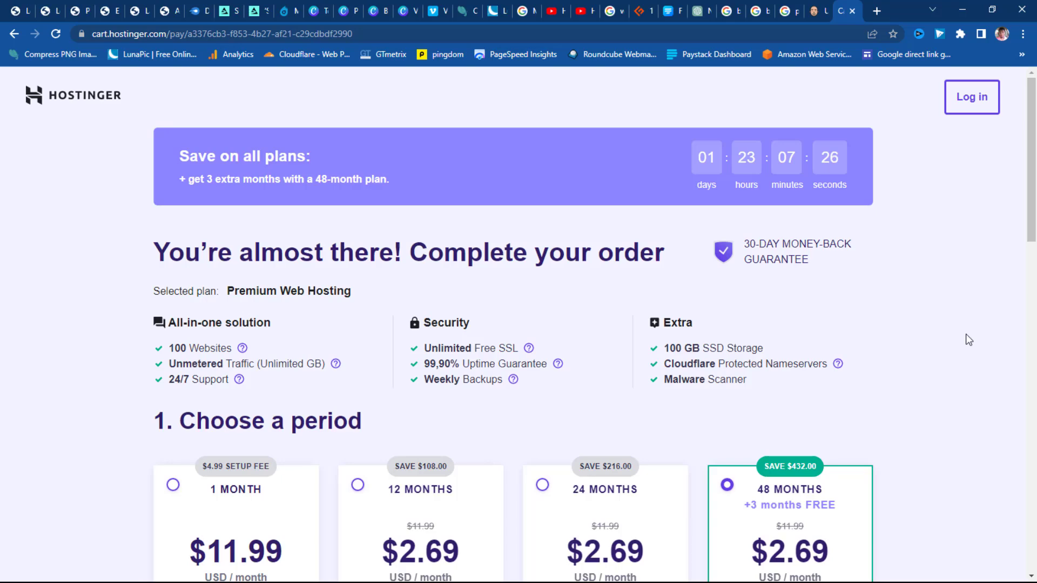
pyautogui.scroll(-12, 965, 334)
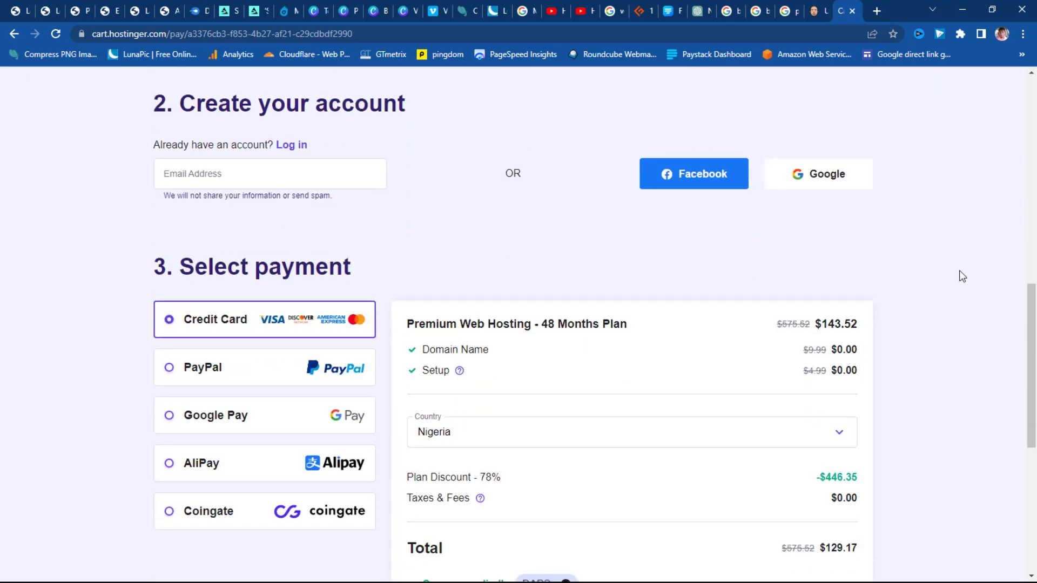
pyautogui.scroll(-3, 962, 276)
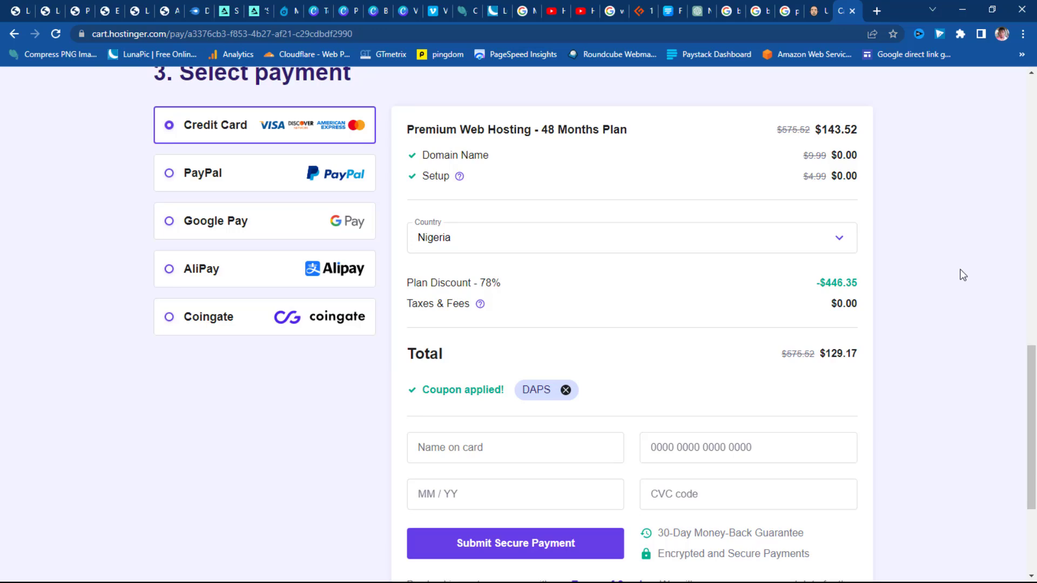
pyautogui.scroll(15, 962, 275)
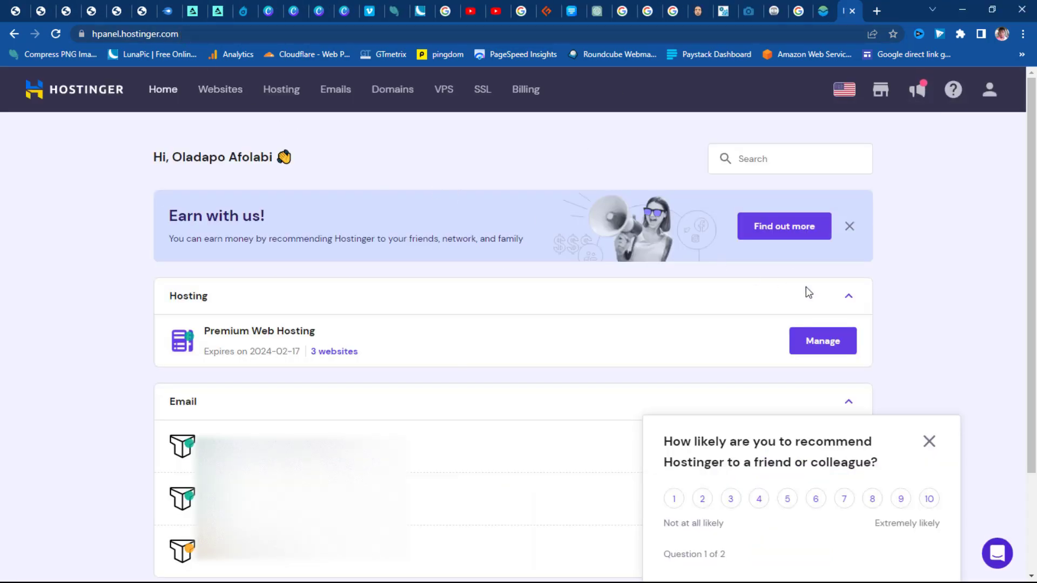
# - Open the management dashboard of the Premium Web Hosting plan and start adding another website
pyautogui.click(929, 441)
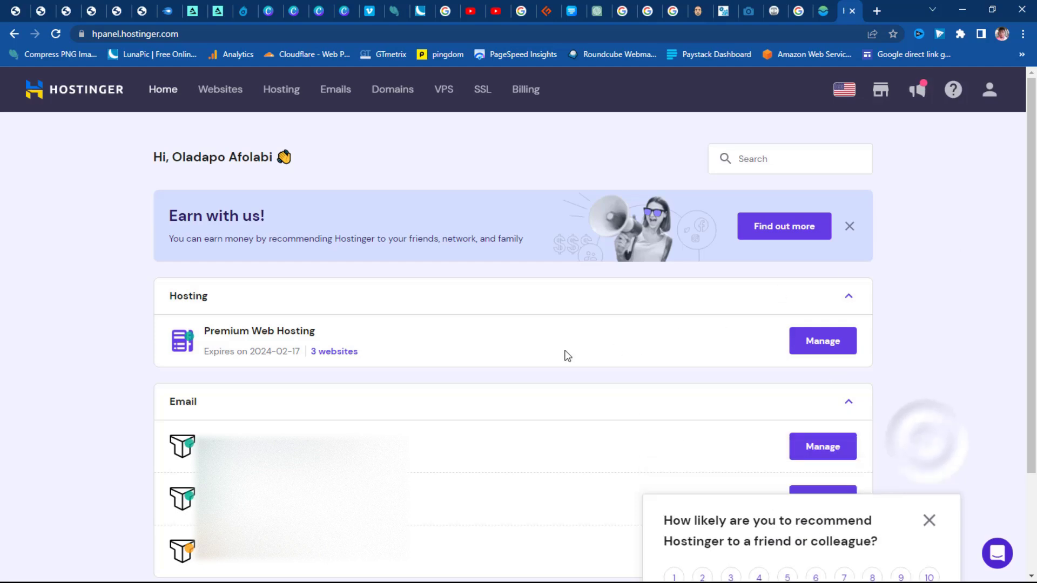
pyautogui.click(813, 343)
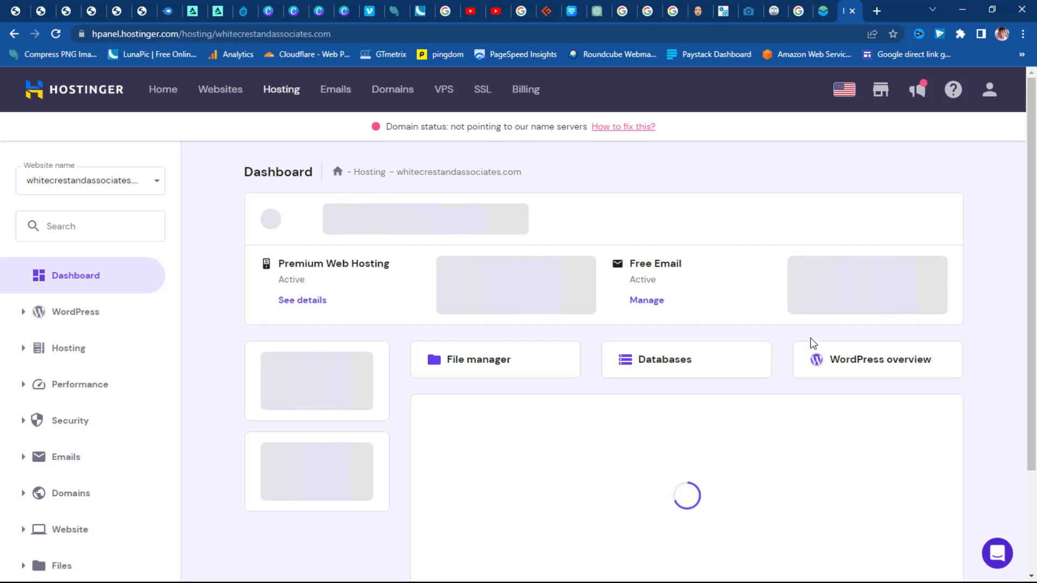
pyautogui.click(153, 184)
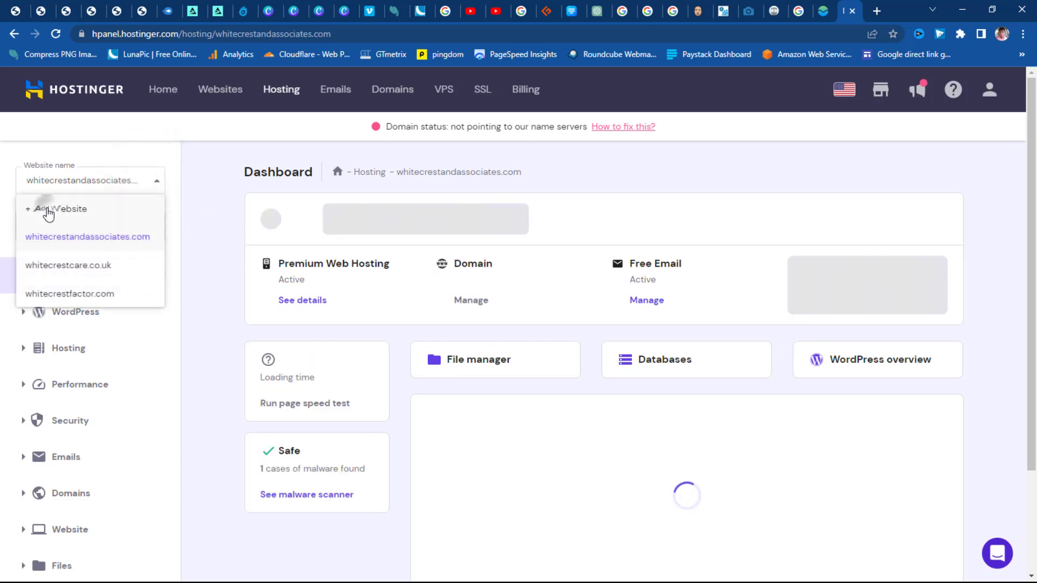
pyautogui.click(48, 213)
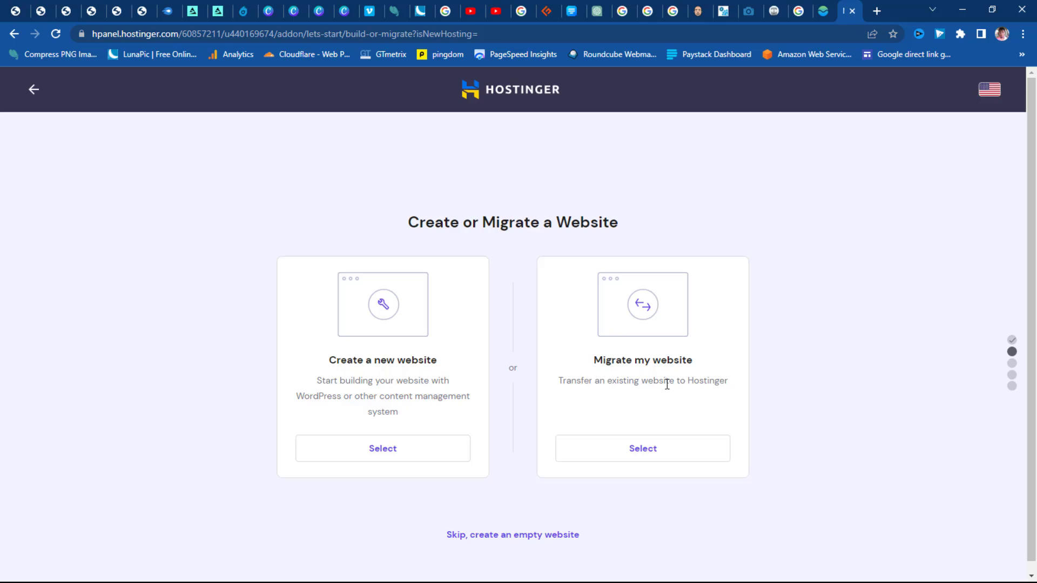
# - Choose to migrate a website by uploading an archive, and import 34sndpictures.zip from the 34sndpictures folder
pyautogui.click(638, 456)
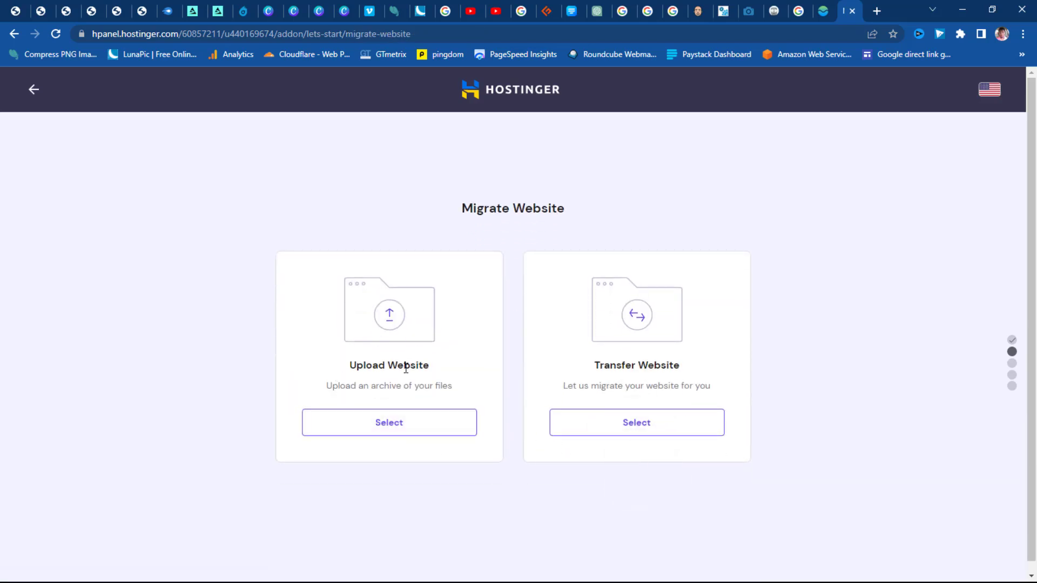
pyautogui.click(408, 426)
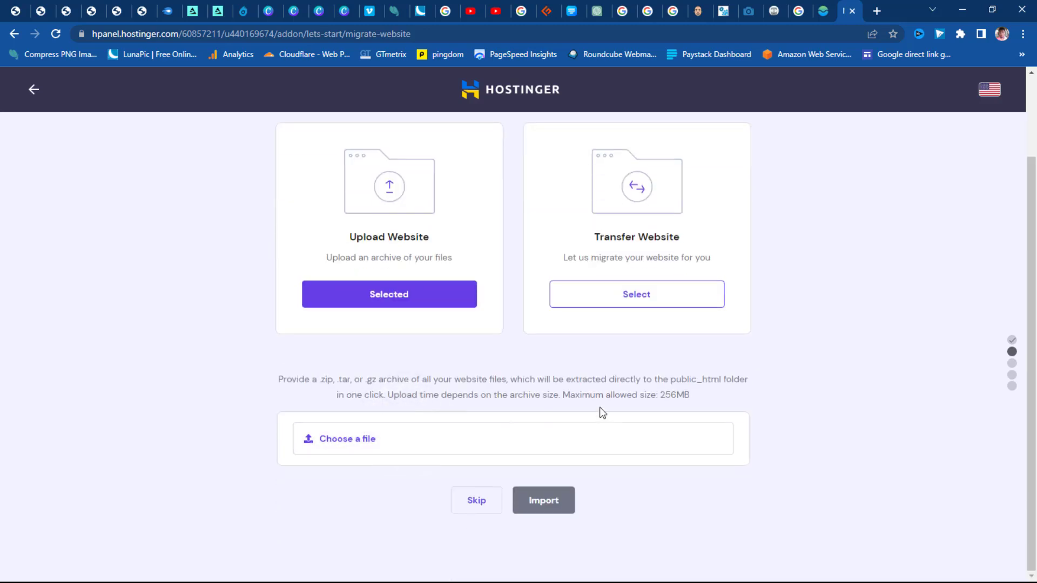
pyautogui.click(383, 443)
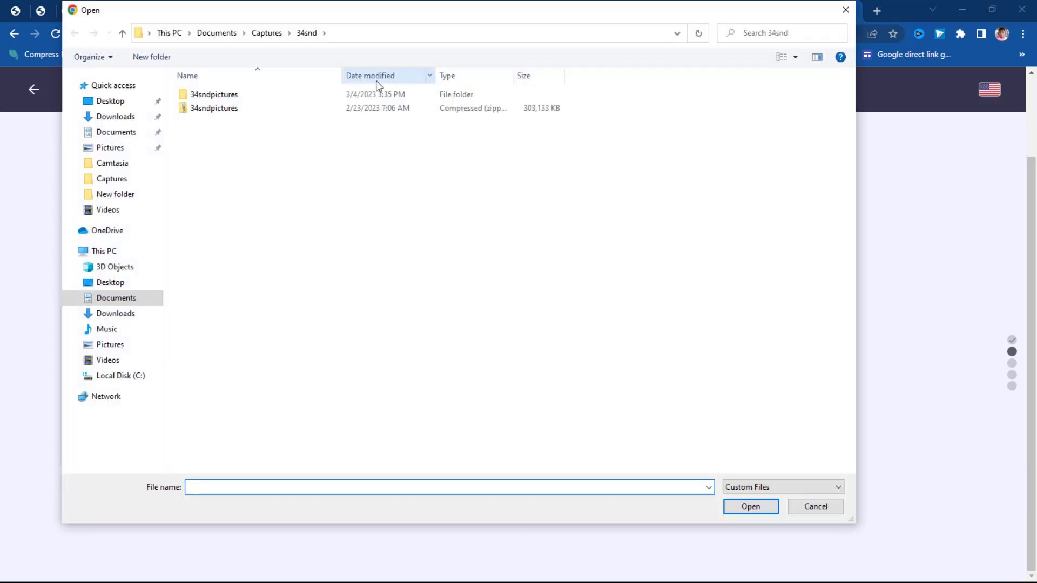
pyautogui.doubleClick(241, 109)
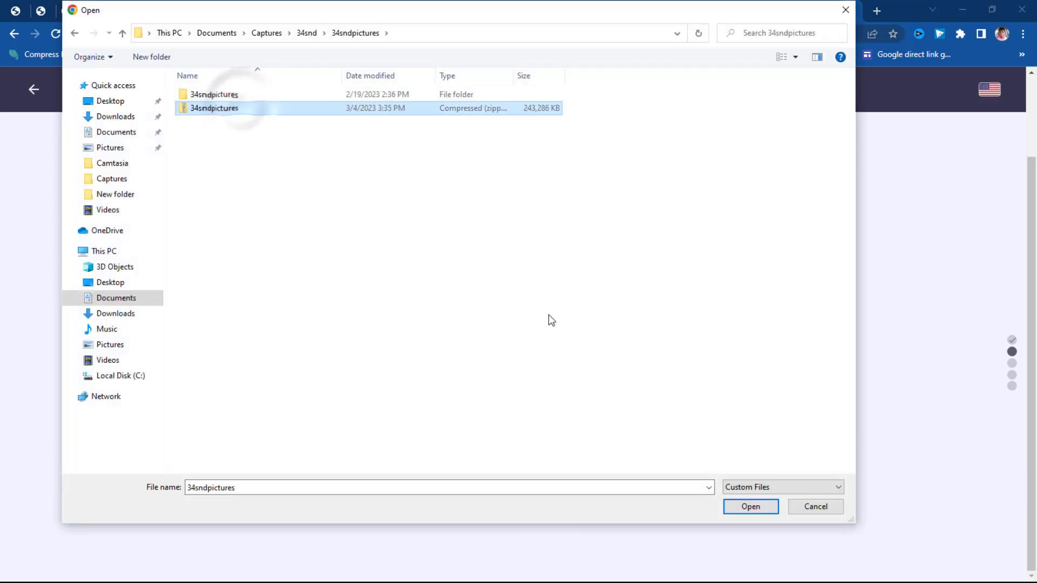
pyautogui.click(736, 508)
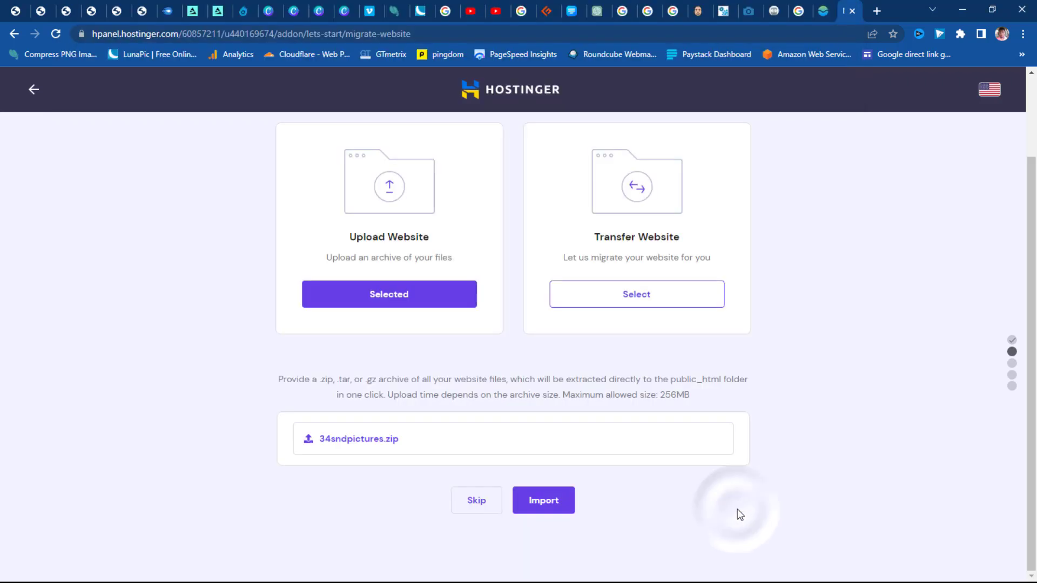
pyautogui.click(546, 503)
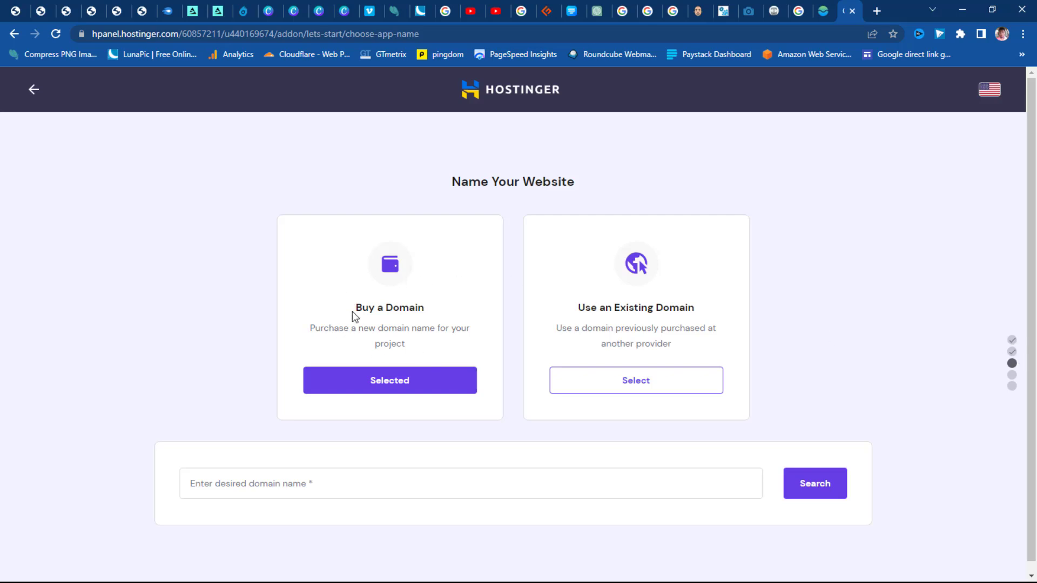
# - Name the website with the existing domain 34sndpictures.com and submit it
pyautogui.click(624, 386)
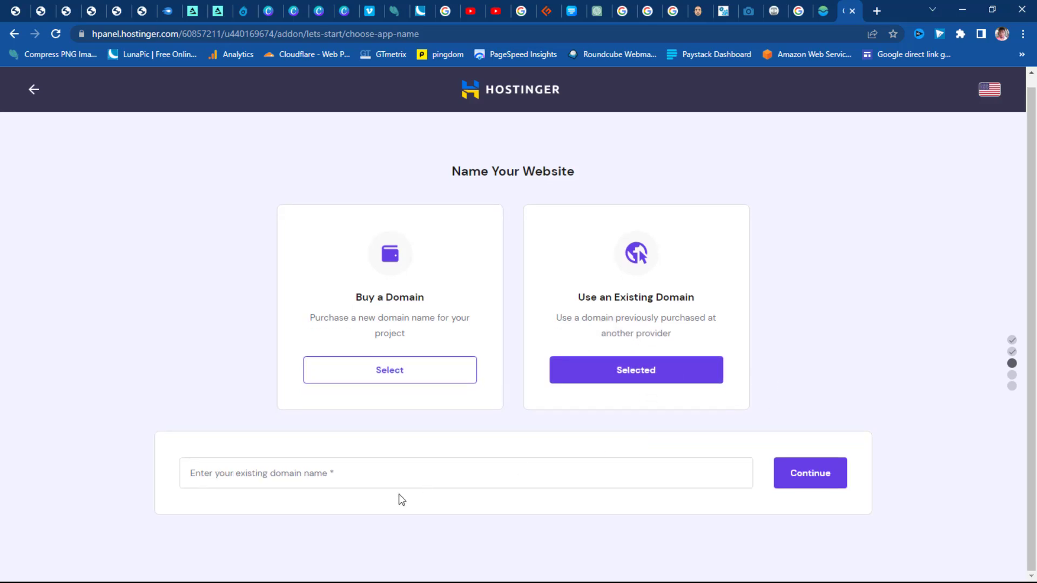
pyautogui.click(309, 472)
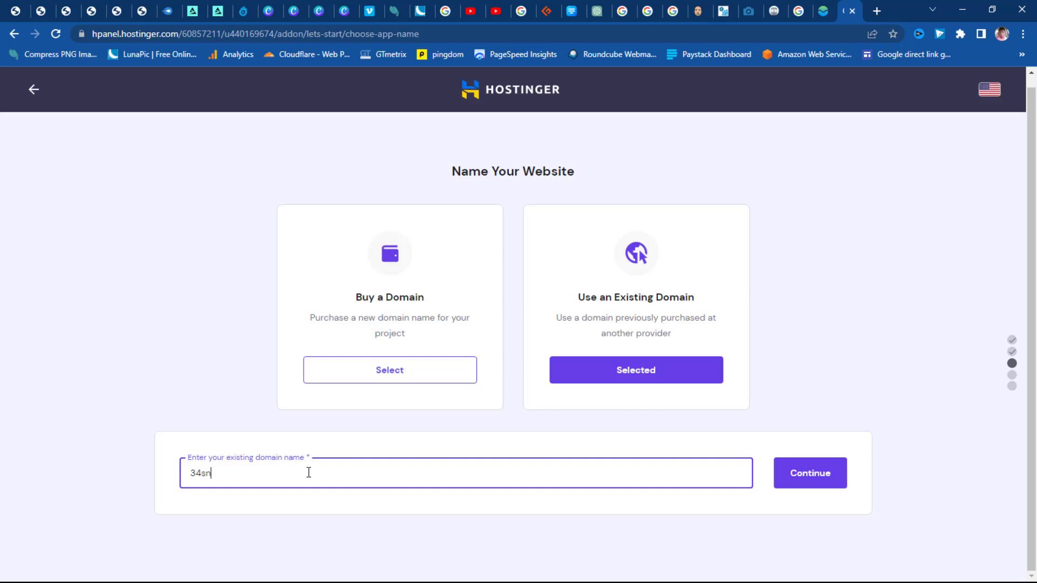
pyautogui.write('34sndpictures.com')
pyautogui.click(785, 479)
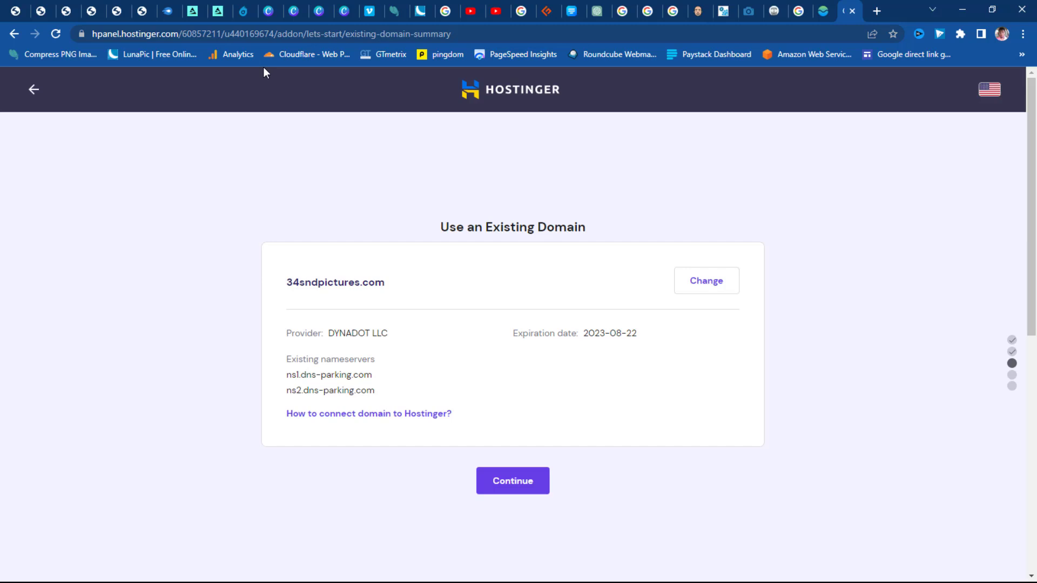
# - Check the nameservers of 34sndpictures.com in Dynadot's domain list, return to Hostinger and continue past the domain summary
pyautogui.click(242, 12)
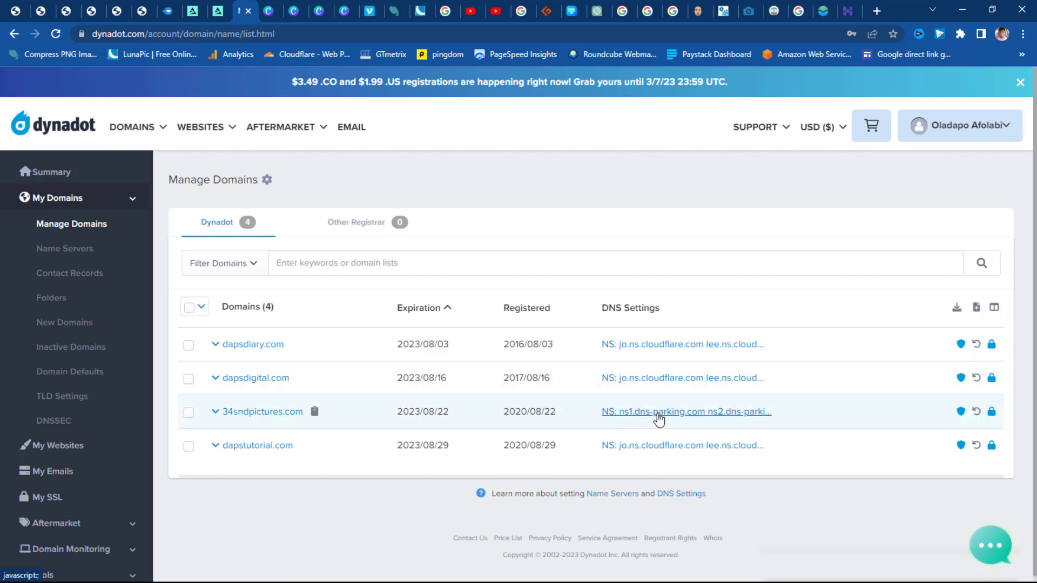
pyautogui.click(847, 12)
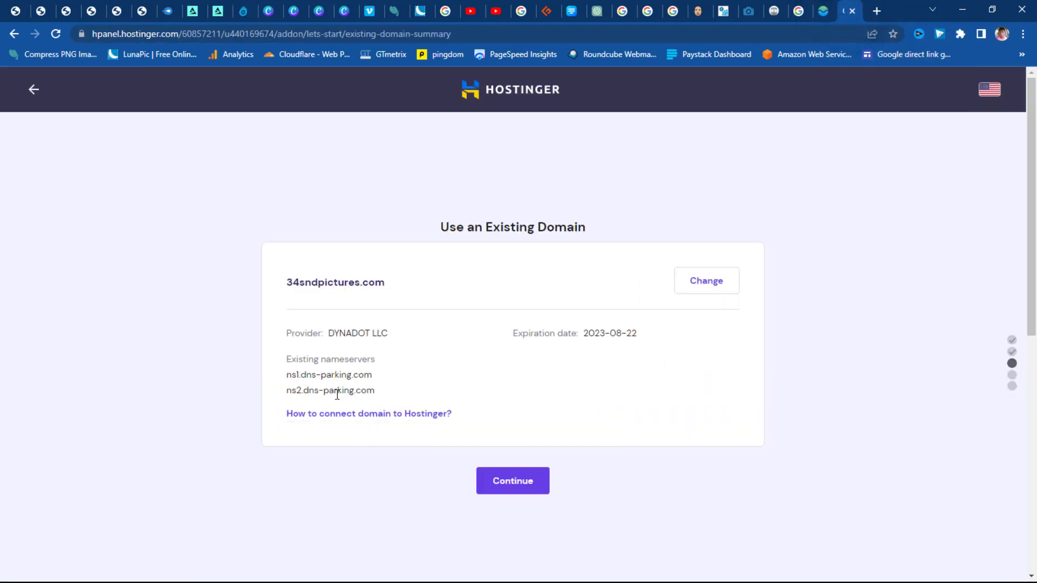
pyautogui.click(527, 489)
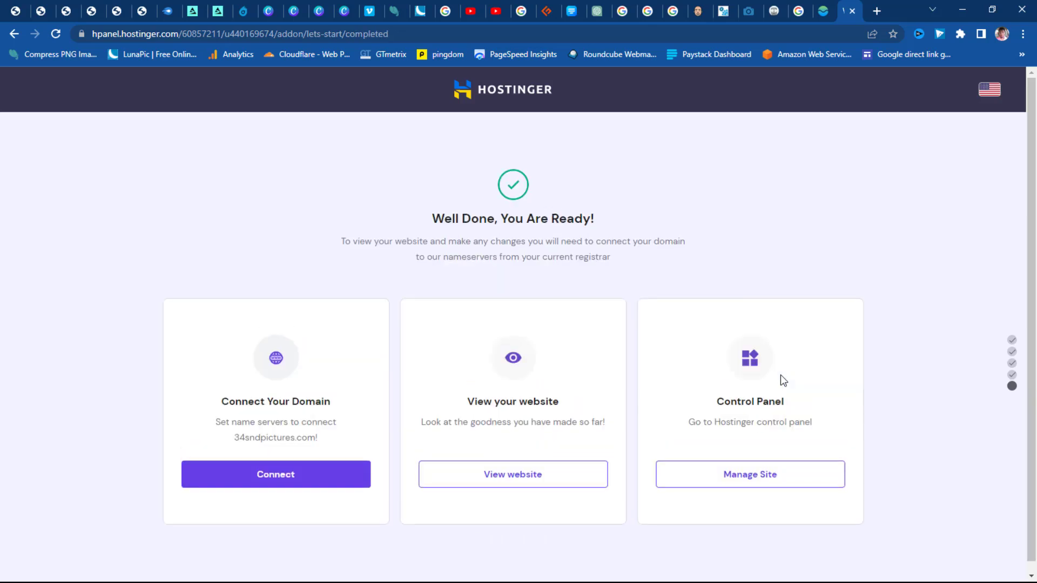
# - Open the control panel of the migrated site and check its SSL certificate under the security settings
pyautogui.scroll(-1, 237, 505)
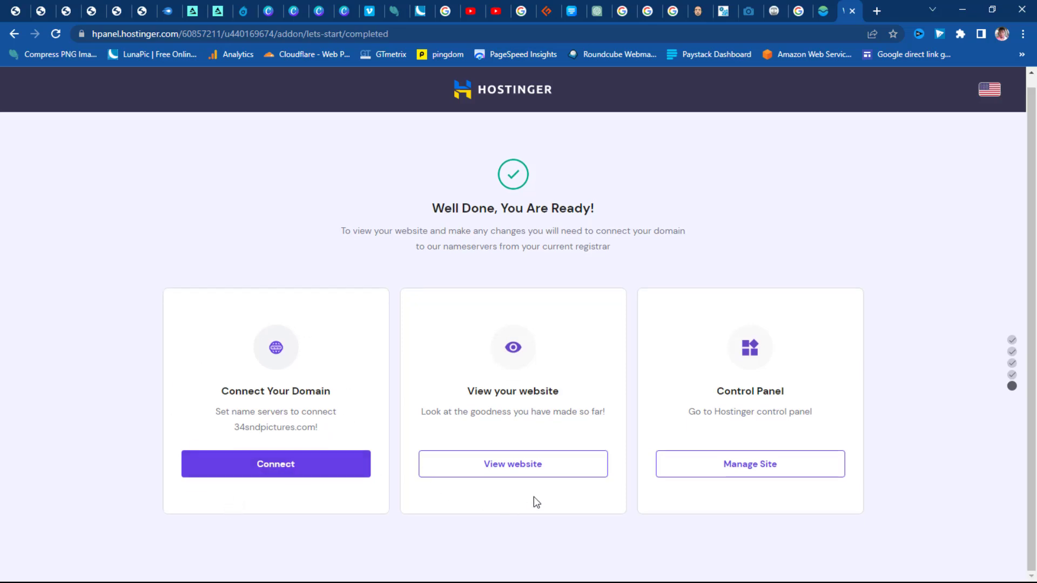
pyautogui.click(742, 469)
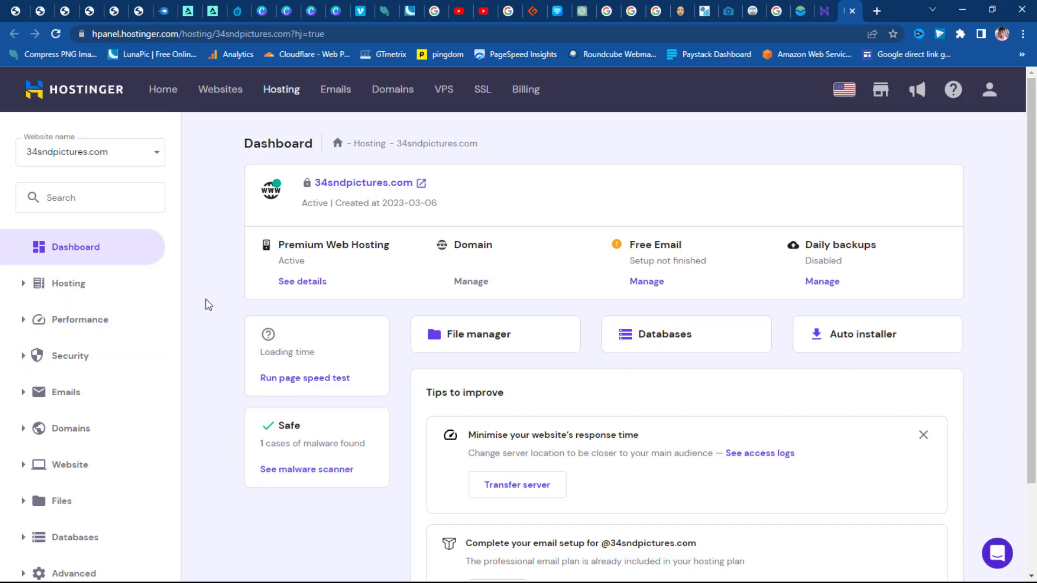
pyautogui.click(28, 355)
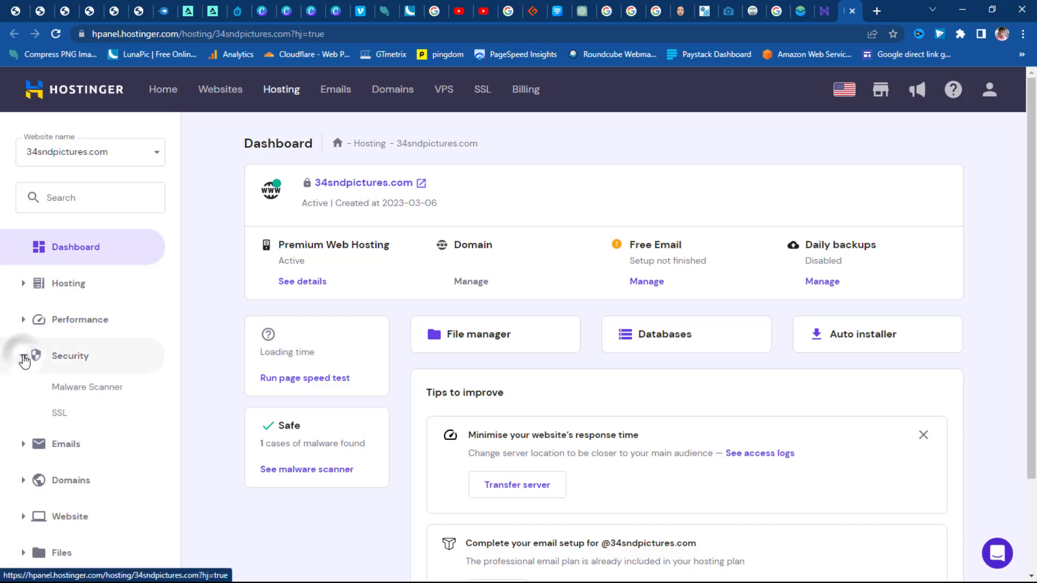
pyautogui.click(60, 414)
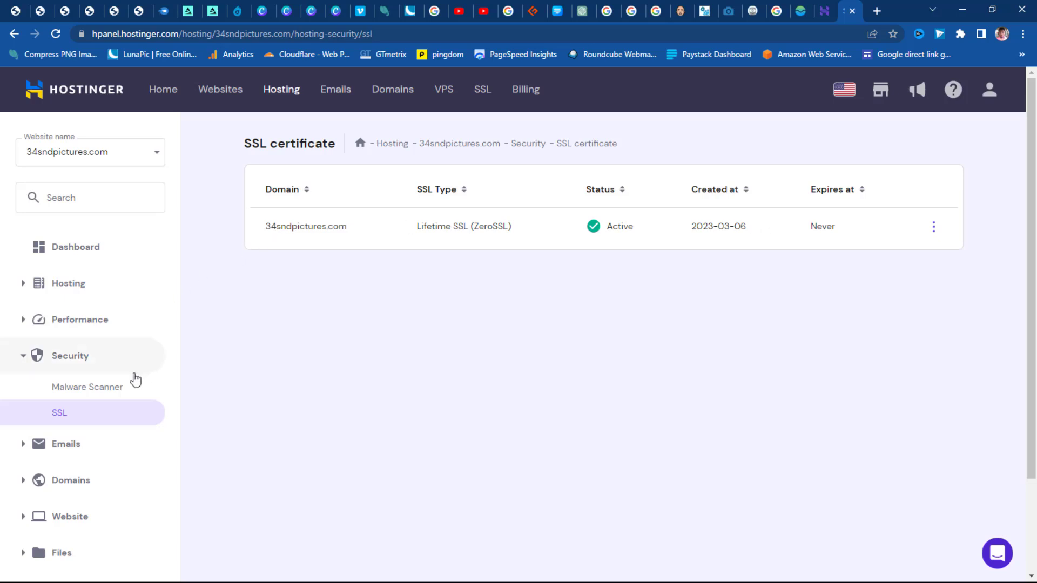
# - Open the file manager for only the 34sndpictures.com files and enter the public_html folder
pyautogui.scroll(-2, 84, 389)
pyautogui.click(63, 489)
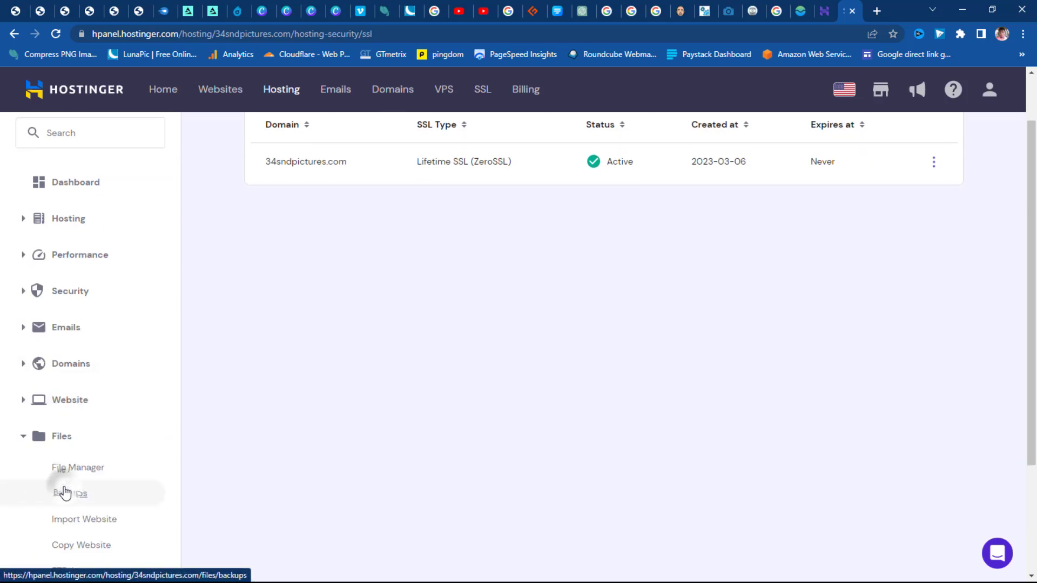
pyautogui.click(69, 470)
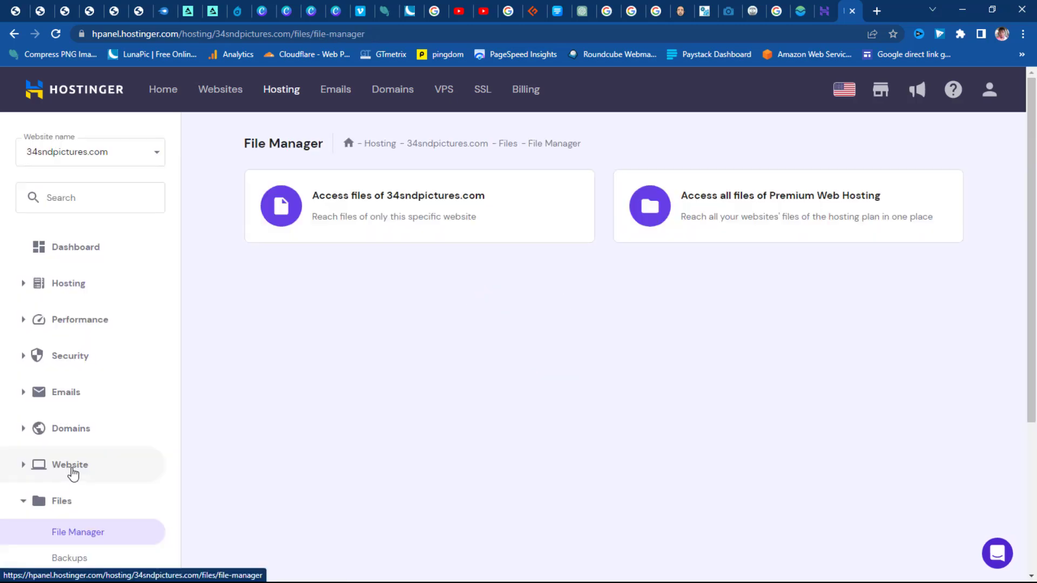
pyautogui.click(396, 208)
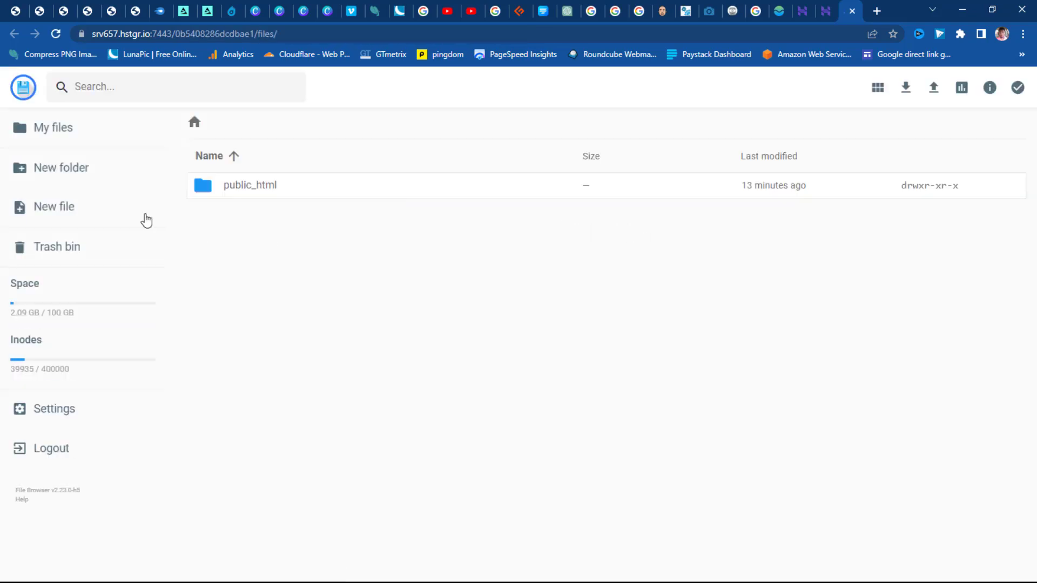
pyautogui.click(266, 187)
pyautogui.click(265, 186)
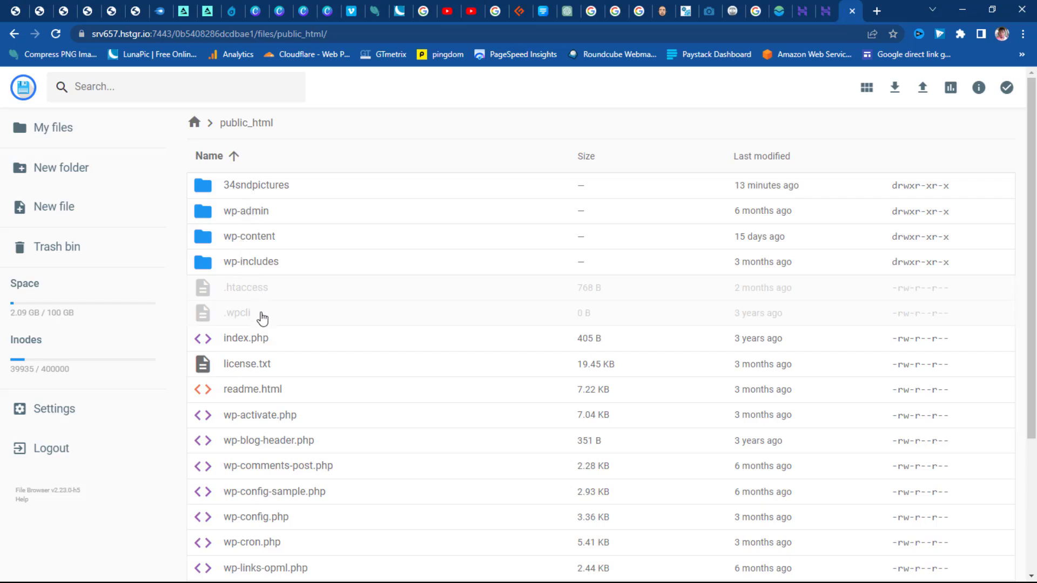
# - Examine the files in public_html, look inside its 34sndpictures folder and return to select wp-admin
pyautogui.scroll(-3, 261, 335)
pyautogui.scroll(3, 254, 419)
pyautogui.doubleClick(252, 187)
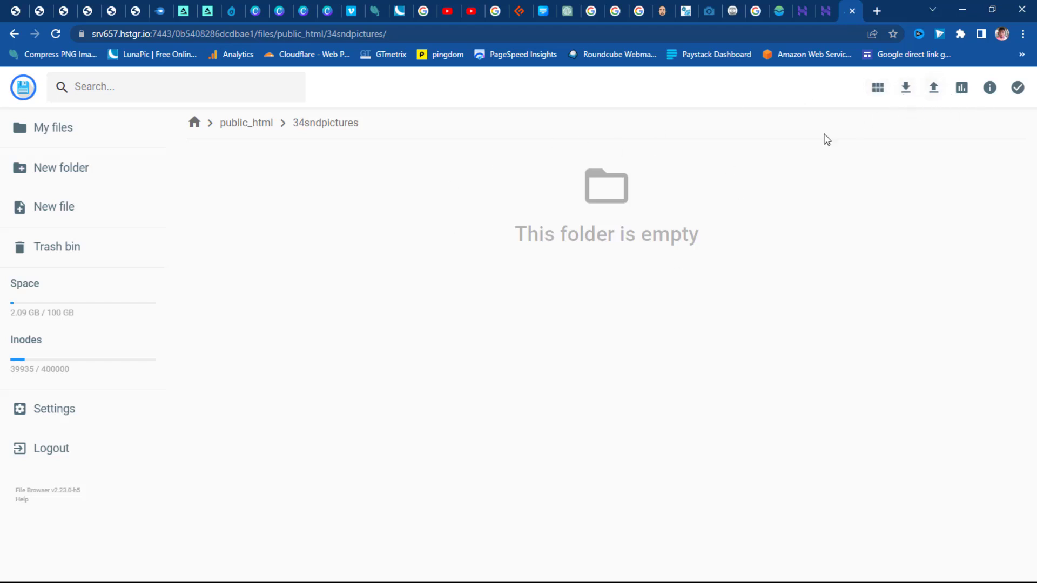
pyautogui.click(233, 124)
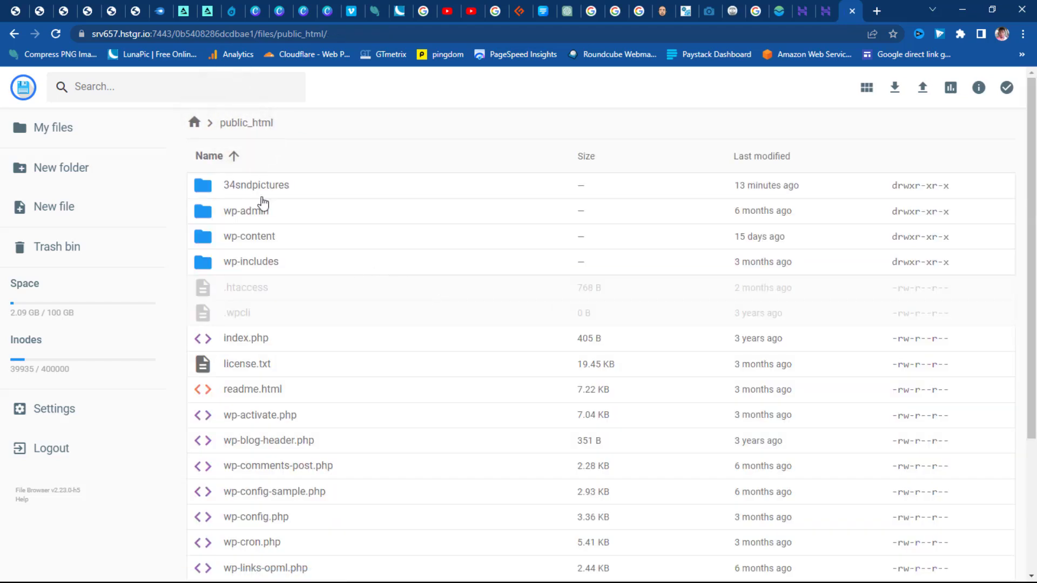
pyautogui.click(246, 213)
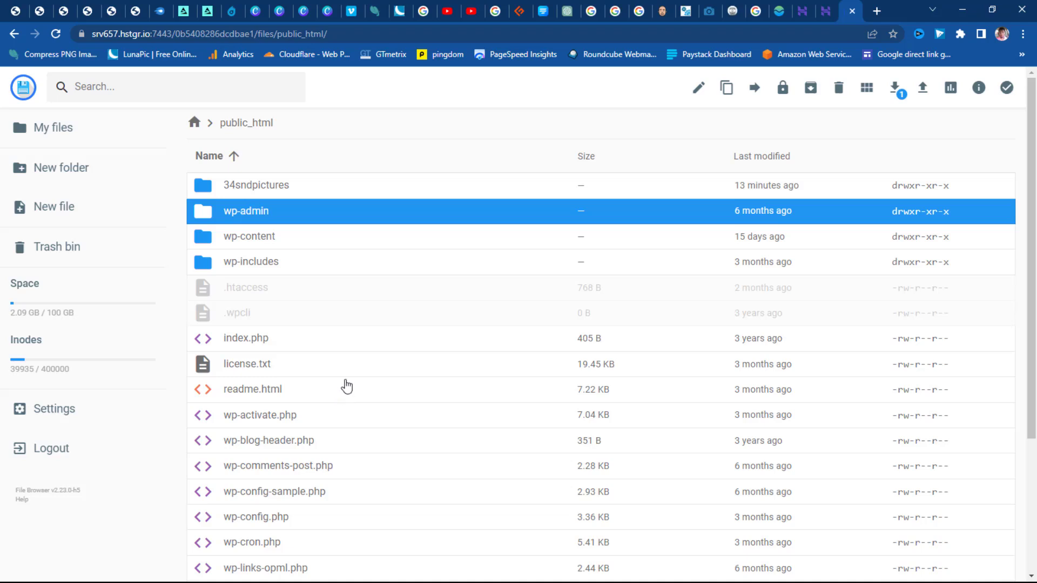
# - View the live 34sndpictures.com website from the setup completion page and return to the control panel
pyautogui.click(802, 10)
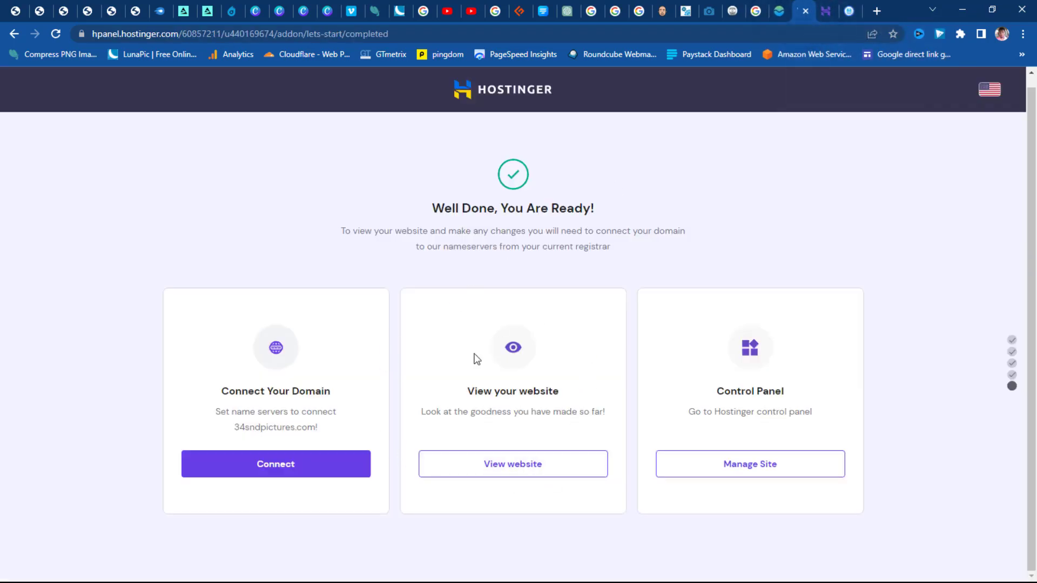
pyautogui.click(503, 469)
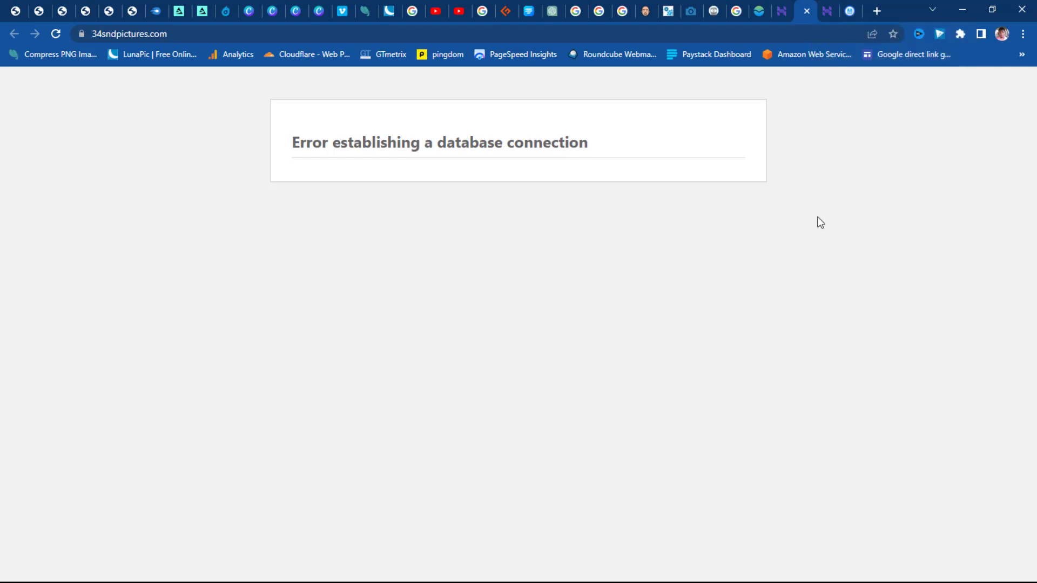
pyautogui.click(825, 12)
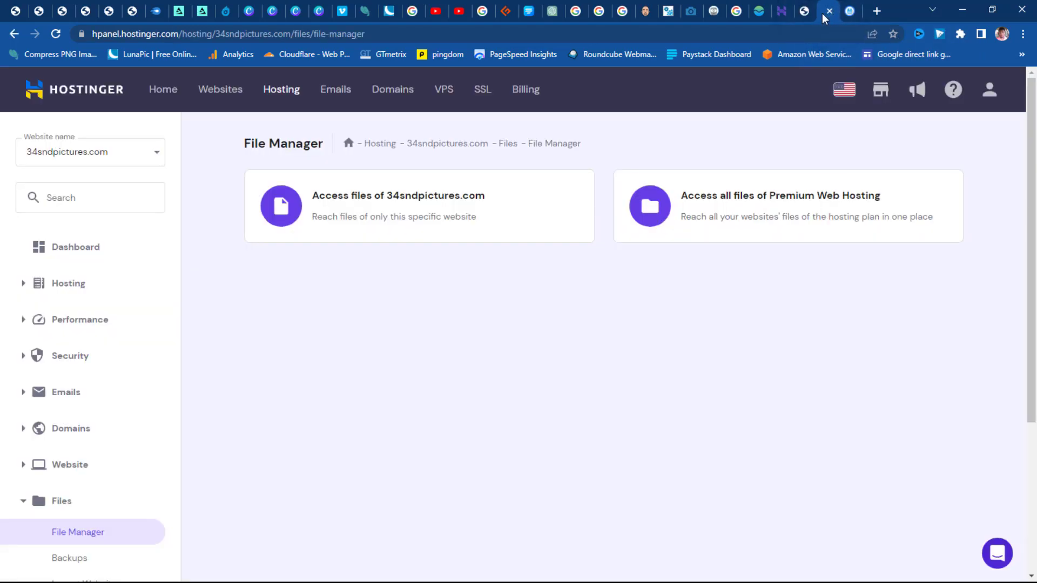
pyautogui.click(778, 15)
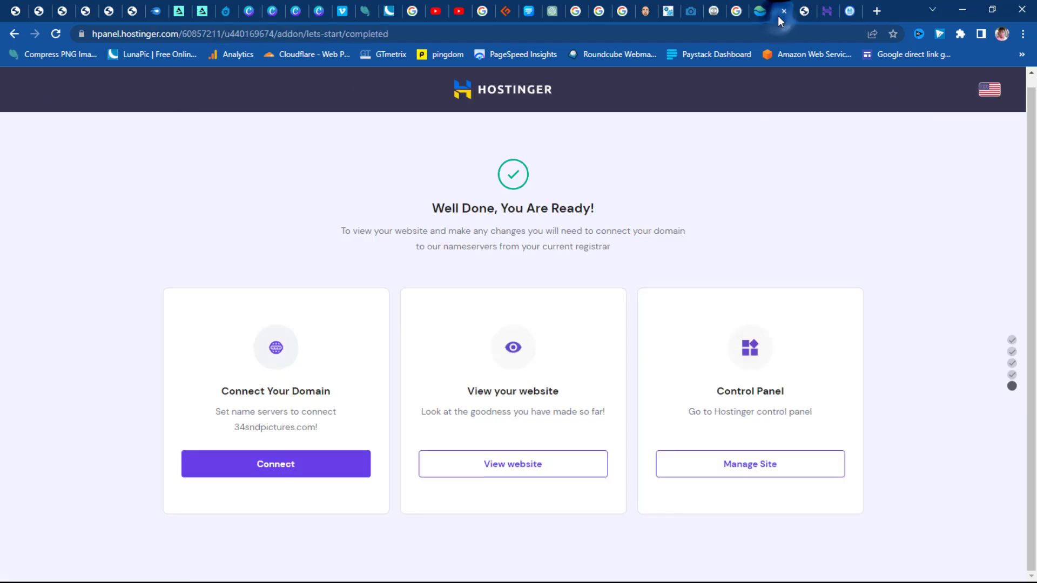
pyautogui.click(827, 13)
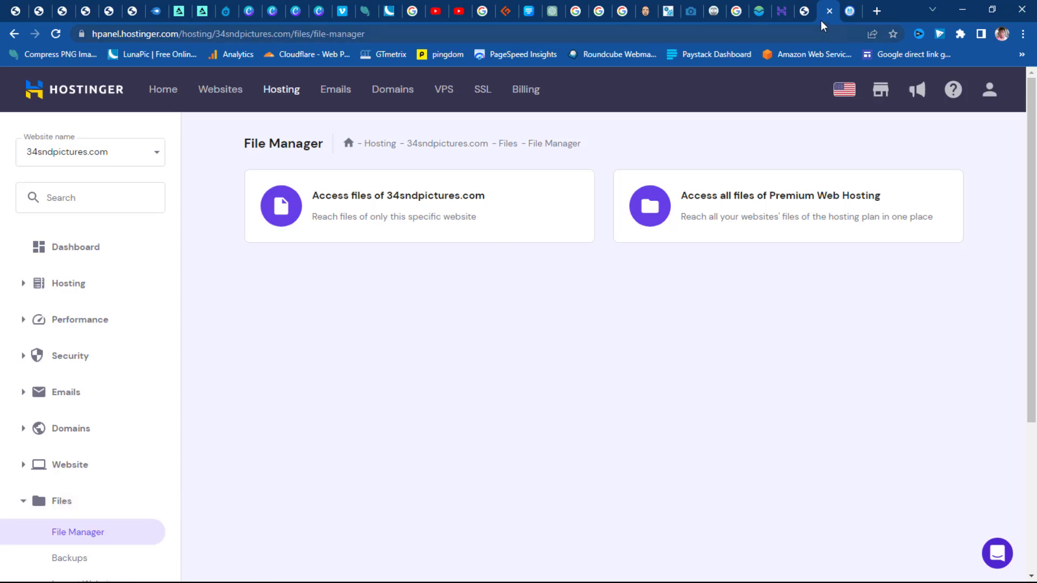
# - Return to the public_html file list and open wp-config.php in the editor
pyautogui.click(312, 223)
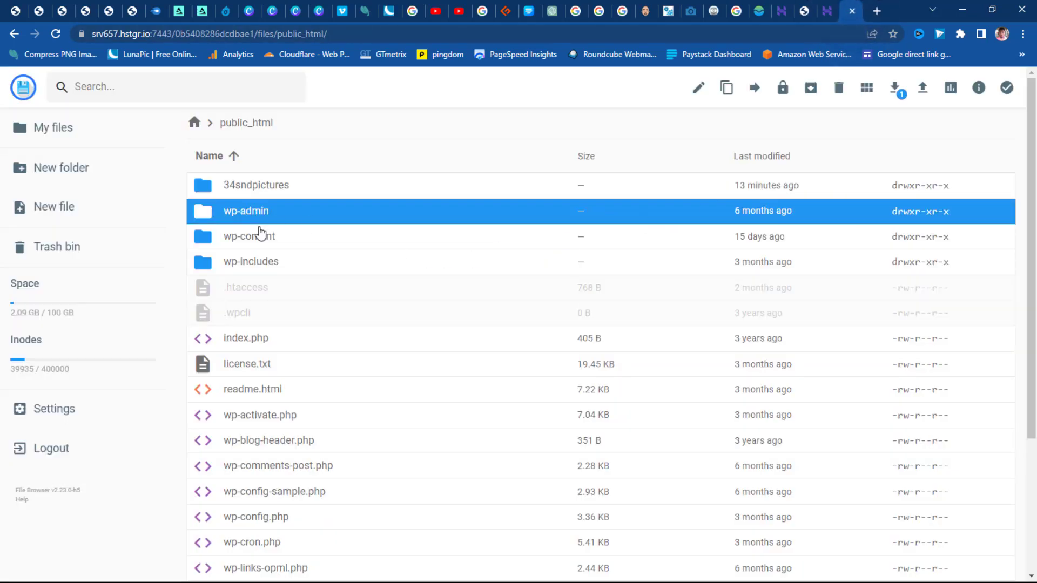
pyautogui.scroll(-2, 311, 324)
pyautogui.scroll(-2, 314, 348)
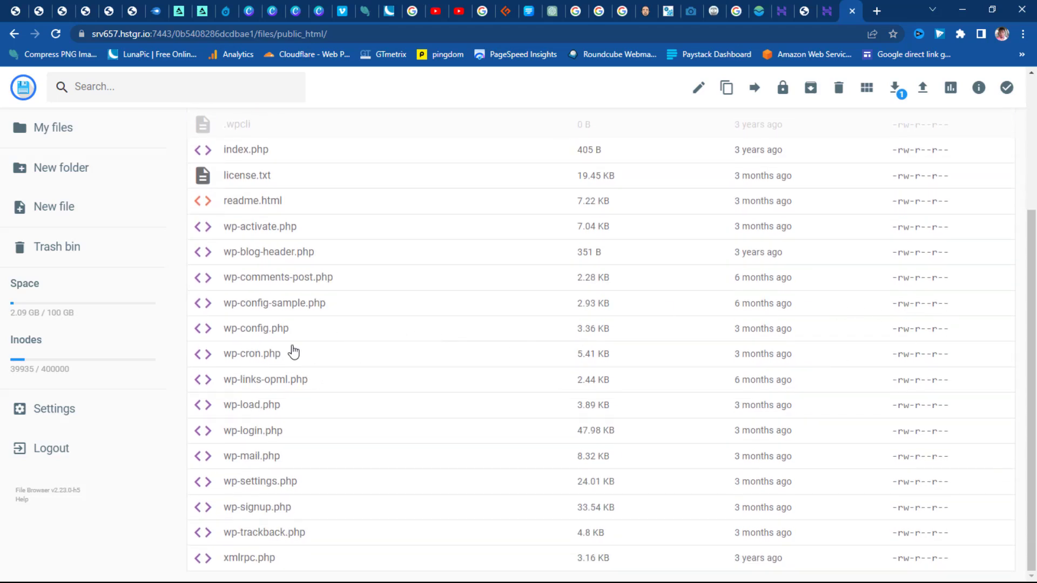
pyautogui.click(256, 333)
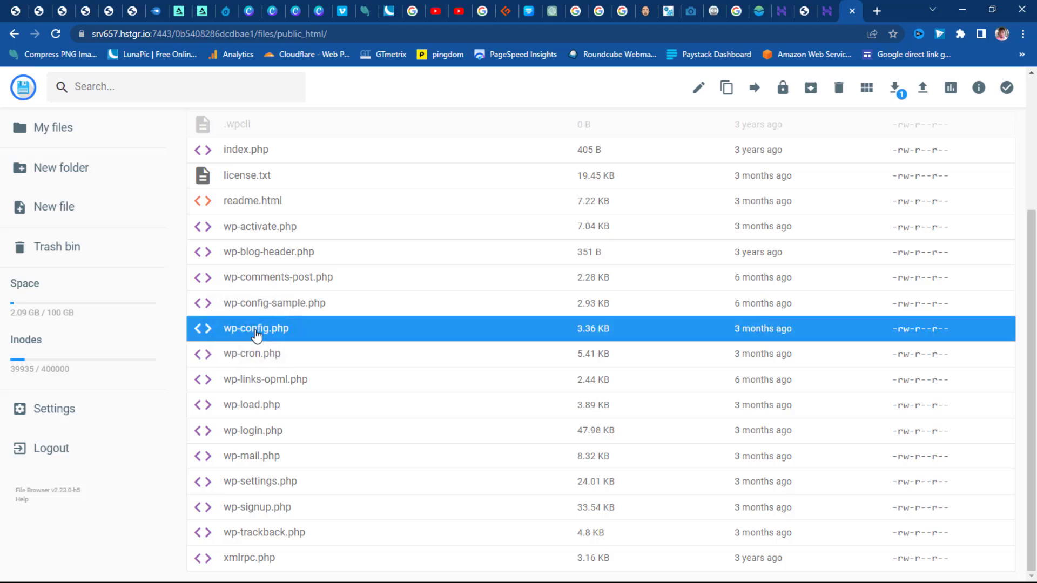
pyautogui.doubleClick(256, 332)
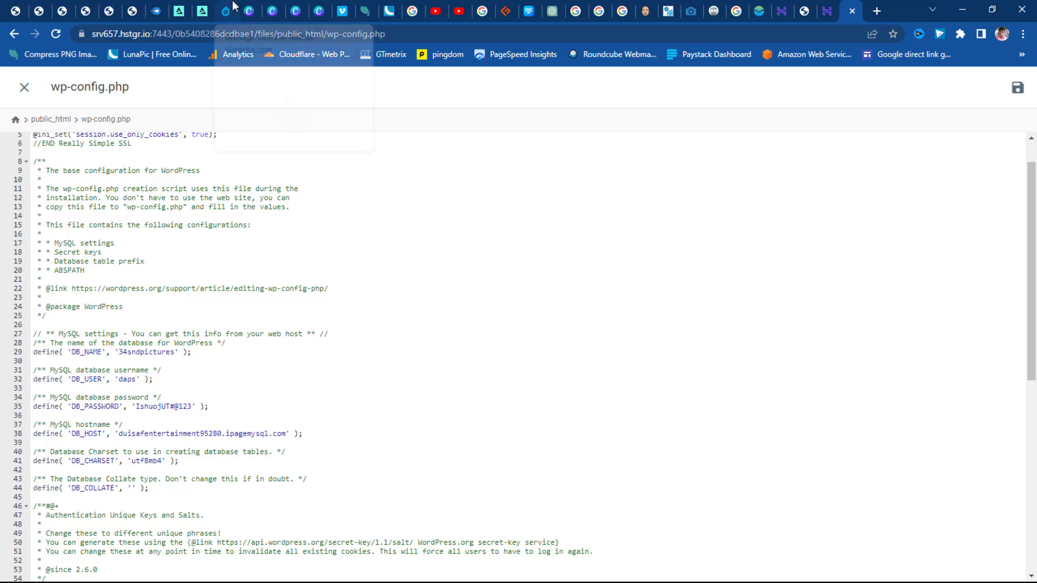
# - Open the MySQL database management page for 34sndpictures.com in the hosting control panel
pyautogui.click(828, 12)
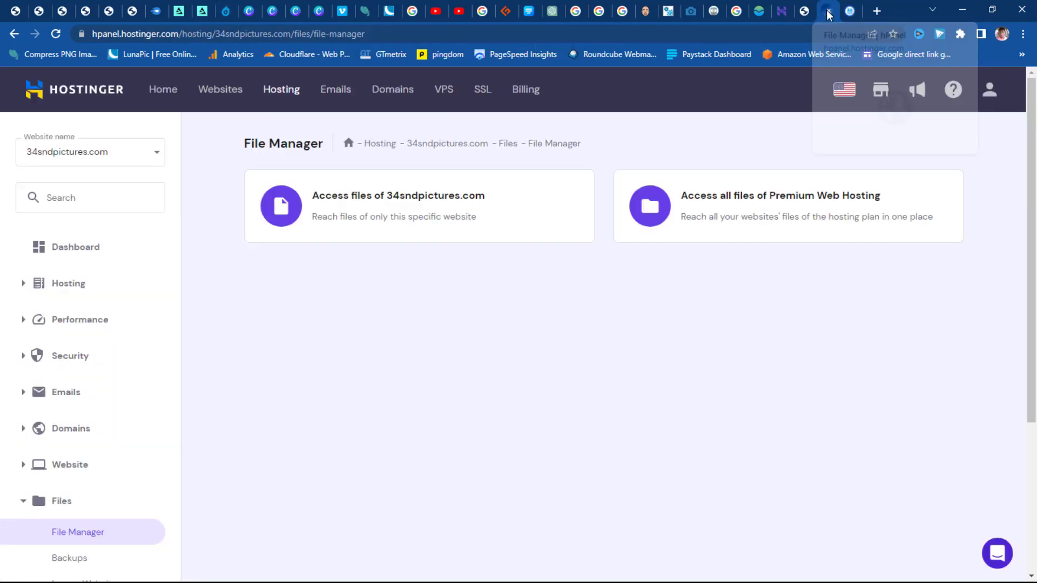
pyautogui.scroll(-4, 65, 427)
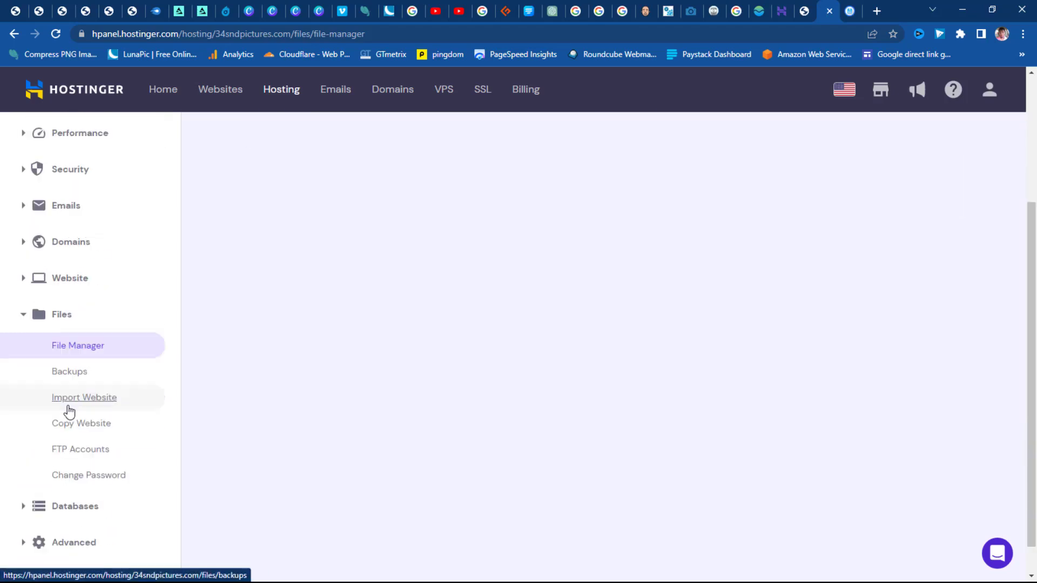
pyautogui.click(56, 476)
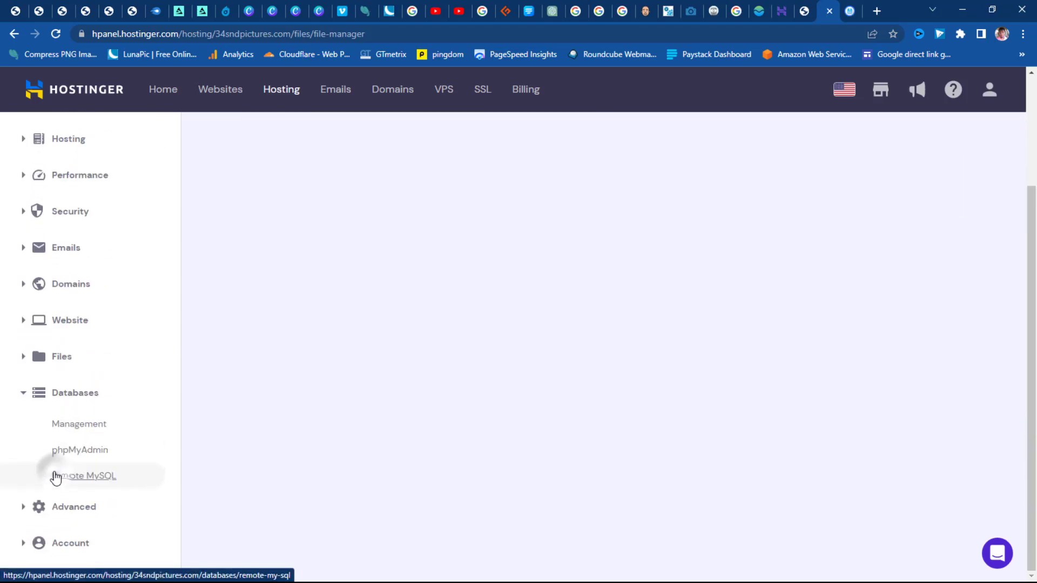
pyautogui.click(63, 424)
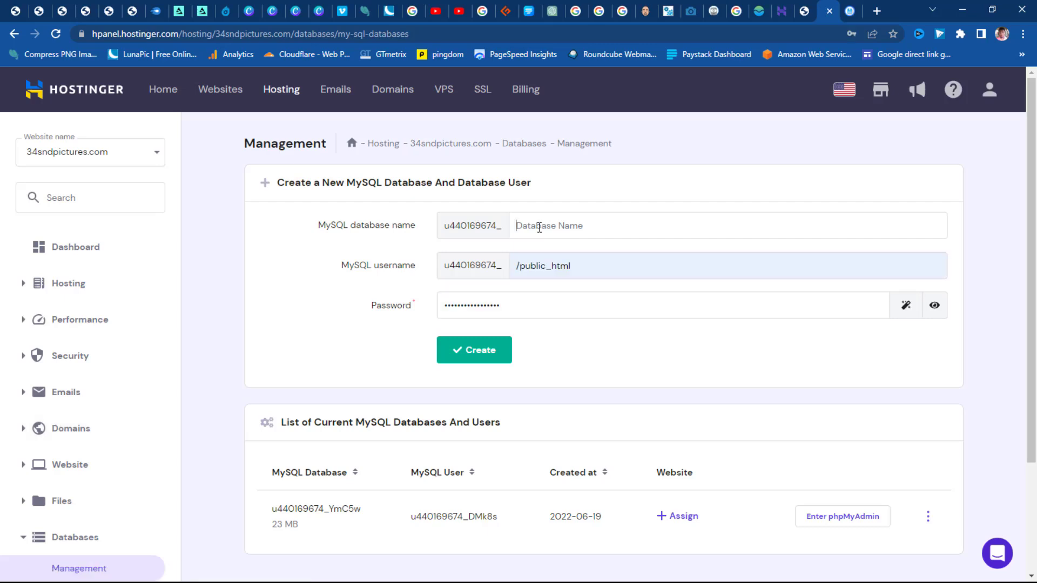
pyautogui.click(539, 227)
# - Assign the existing MySQL database in the current databases list to the website 34sndpictures.com
pyautogui.scroll(-2, 615, 206)
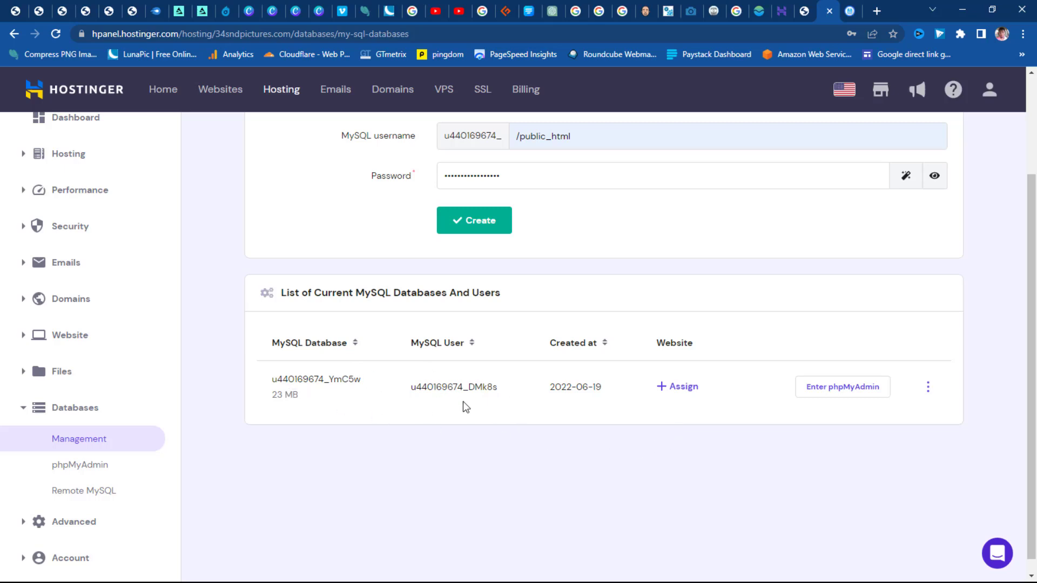
pyautogui.click(681, 393)
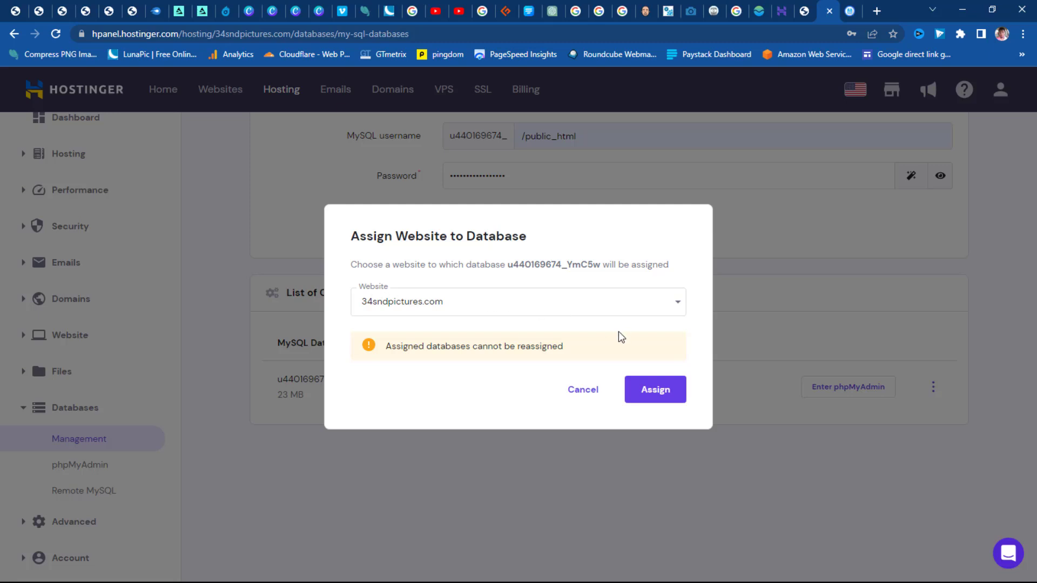
pyautogui.click(659, 395)
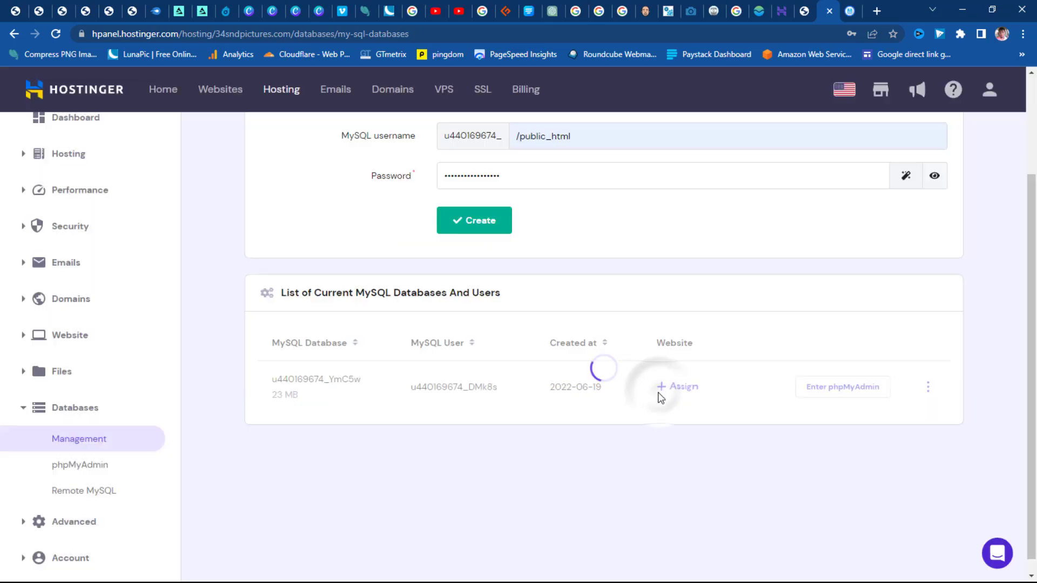
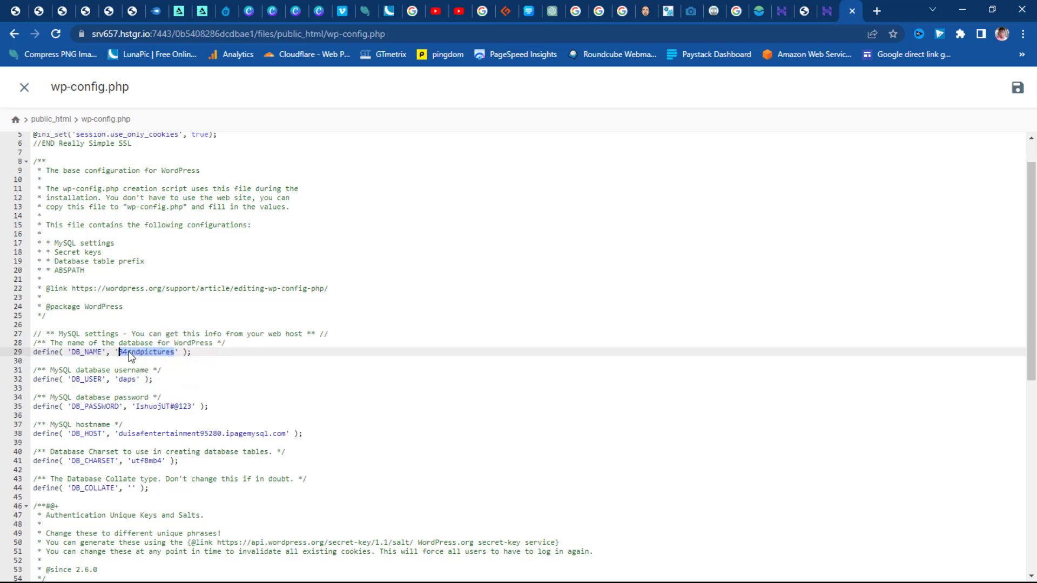
# - Replace the DB_NAME and DB_USER values in wp-config.php with the assigned database's name and MySQL username
pyautogui.write('u440169674_YmC5w')
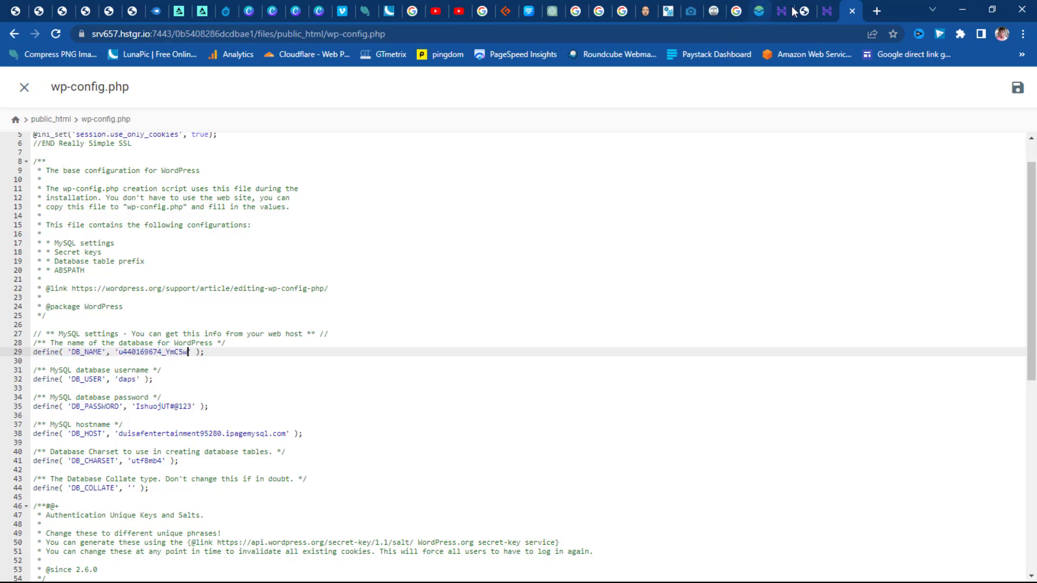
pyautogui.click(828, 11)
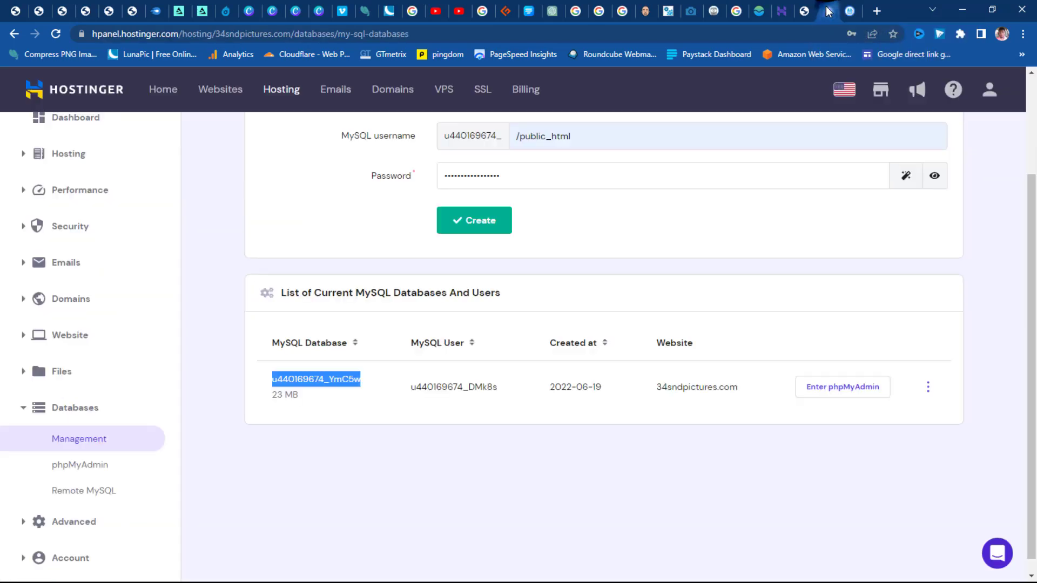
pyautogui.moveTo(505, 388); pyautogui.dragTo(407, 386)
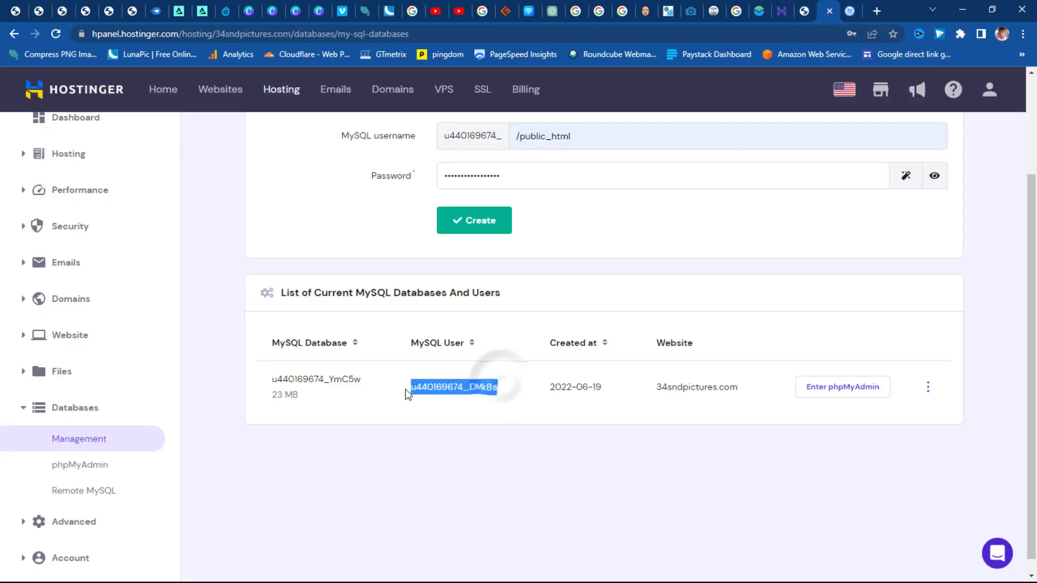
pyautogui.rightClick(434, 386)
pyautogui.click(456, 397)
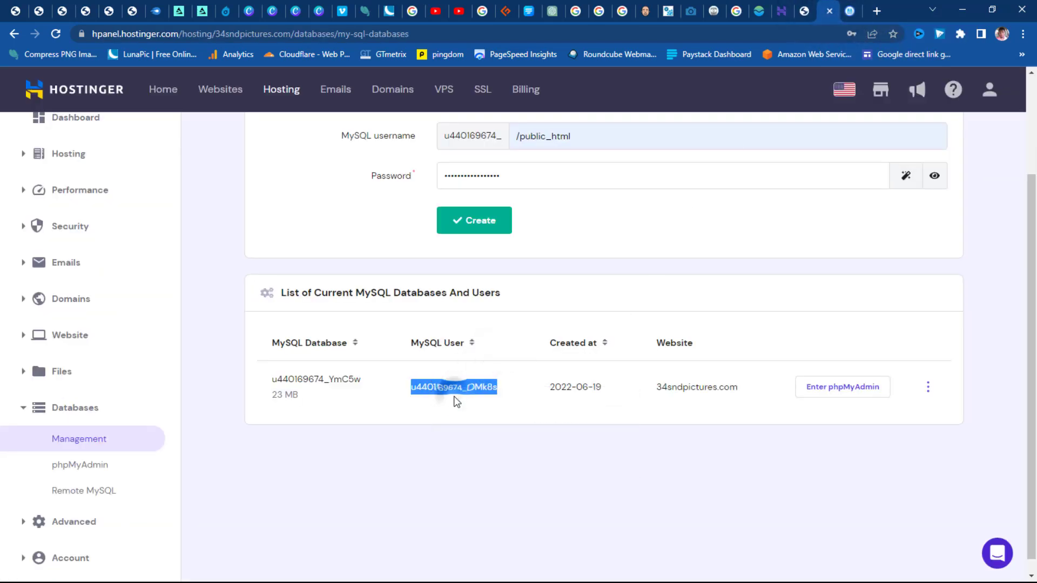
pyautogui.click(852, 11)
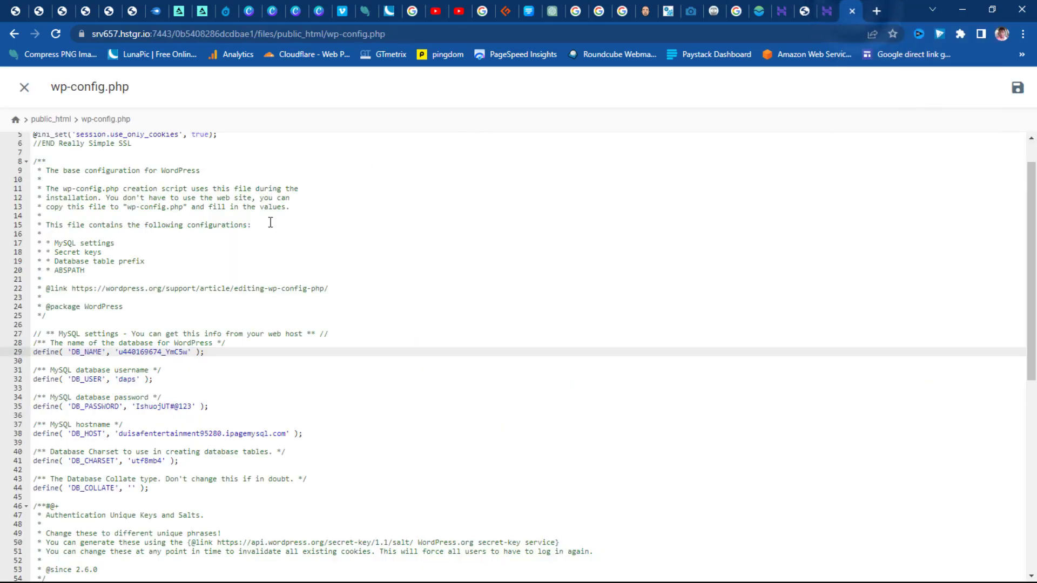
pyautogui.doubleClick(137, 379)
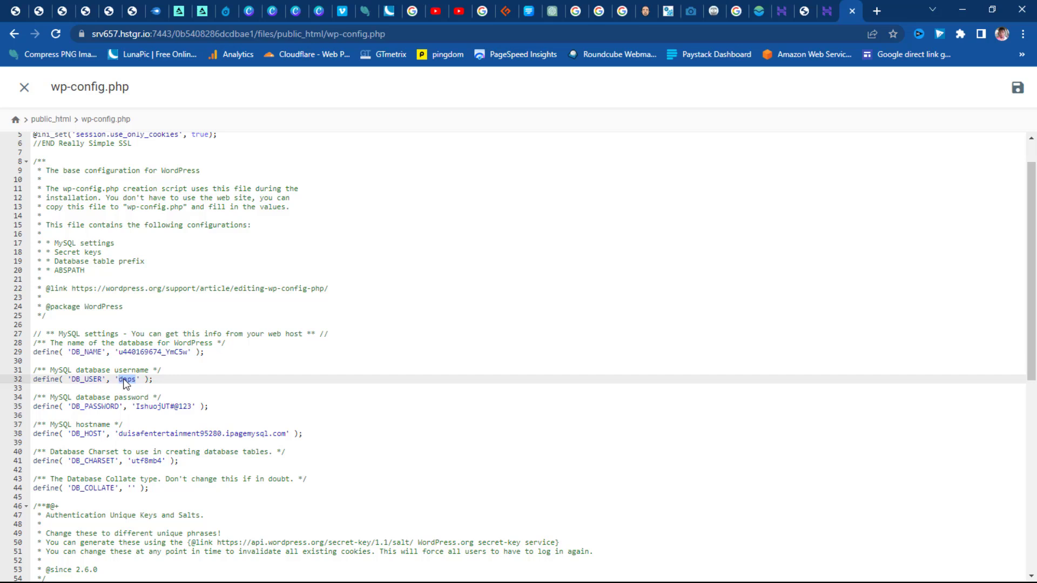
pyautogui.hotkey('ctrl', 'v')
# - Copy the DB_PASSWORD value in wp-config.php and save the file
pyautogui.moveTo(193, 408); pyautogui.dragTo(145, 413)
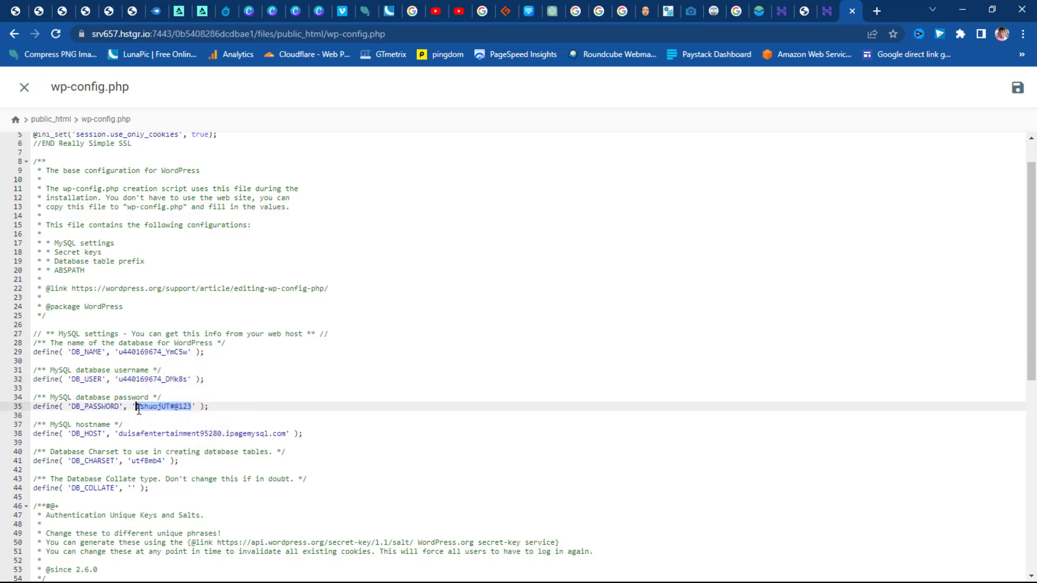
pyautogui.rightClick(146, 405)
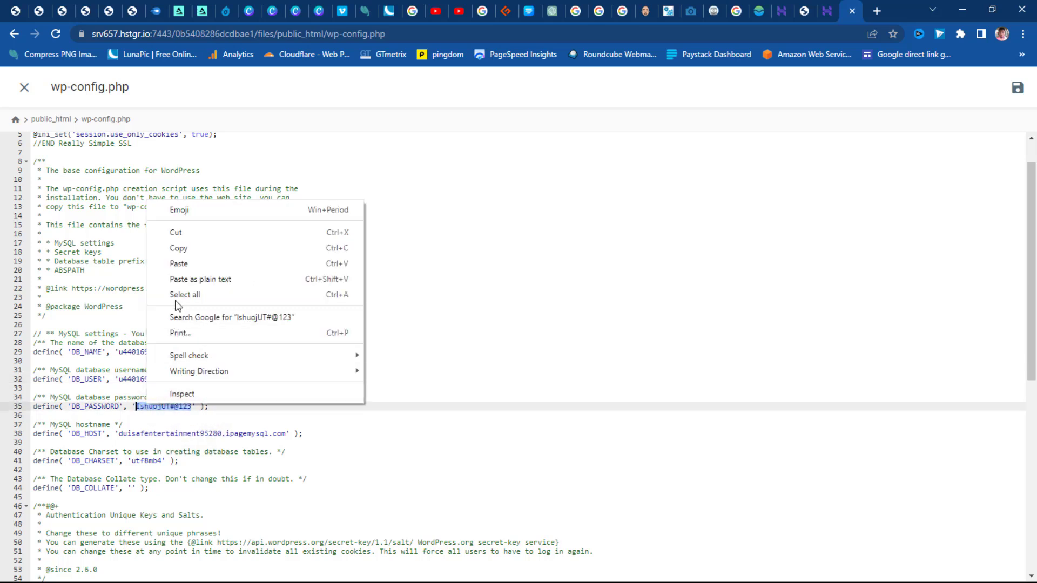
pyautogui.click(178, 248)
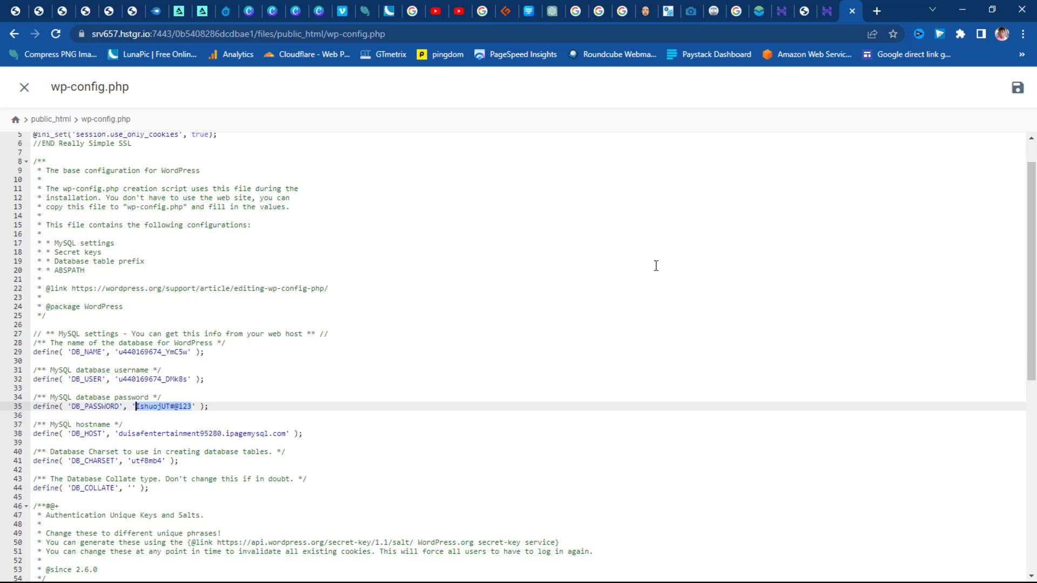
pyautogui.scroll(1, 697, 306)
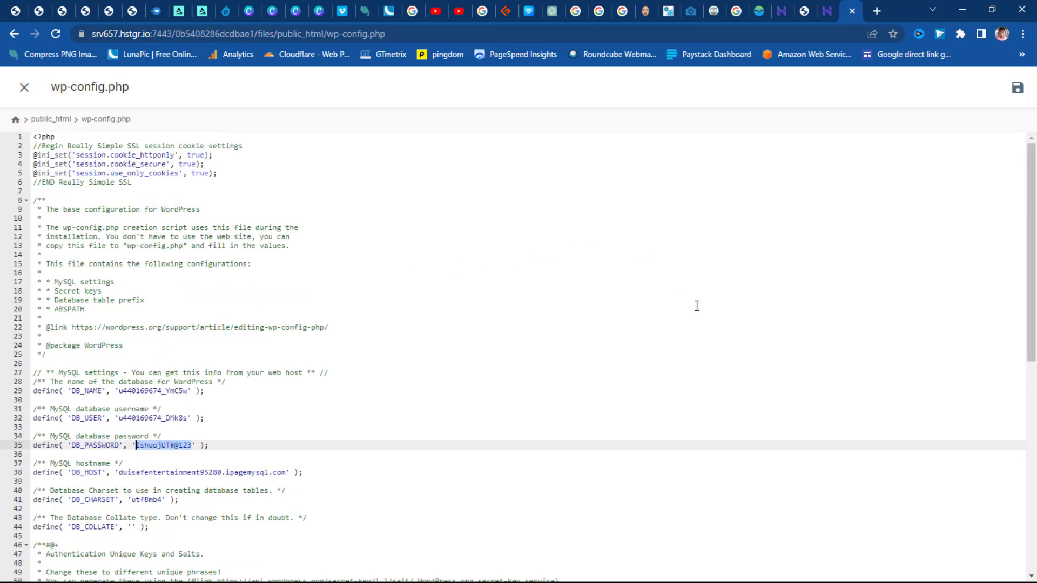
pyautogui.click(1018, 89)
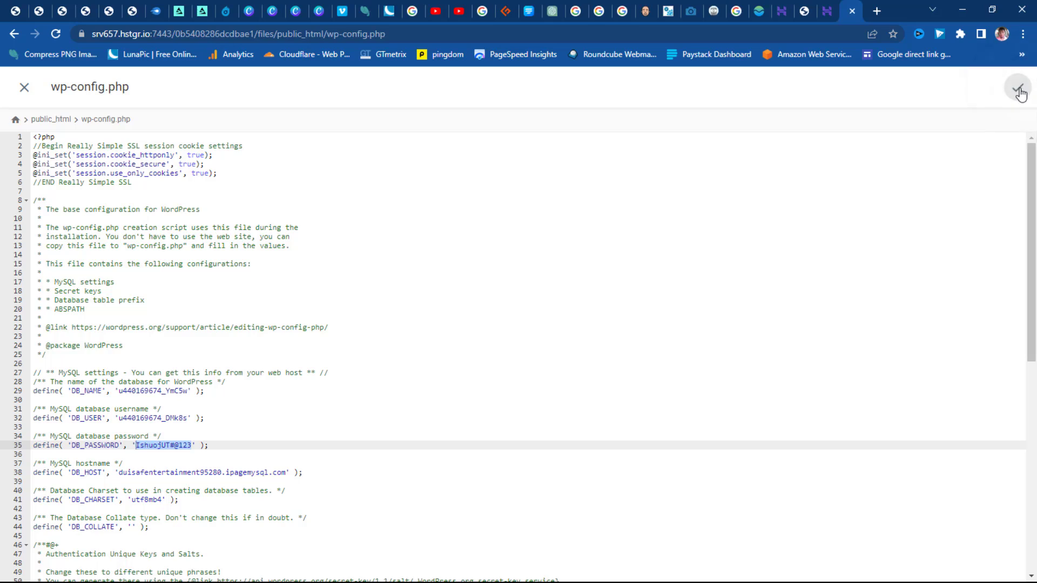
# - Change the MySQL user's password to the copied database password and dismiss the browser's offer to update the saved password
pyautogui.click(828, 10)
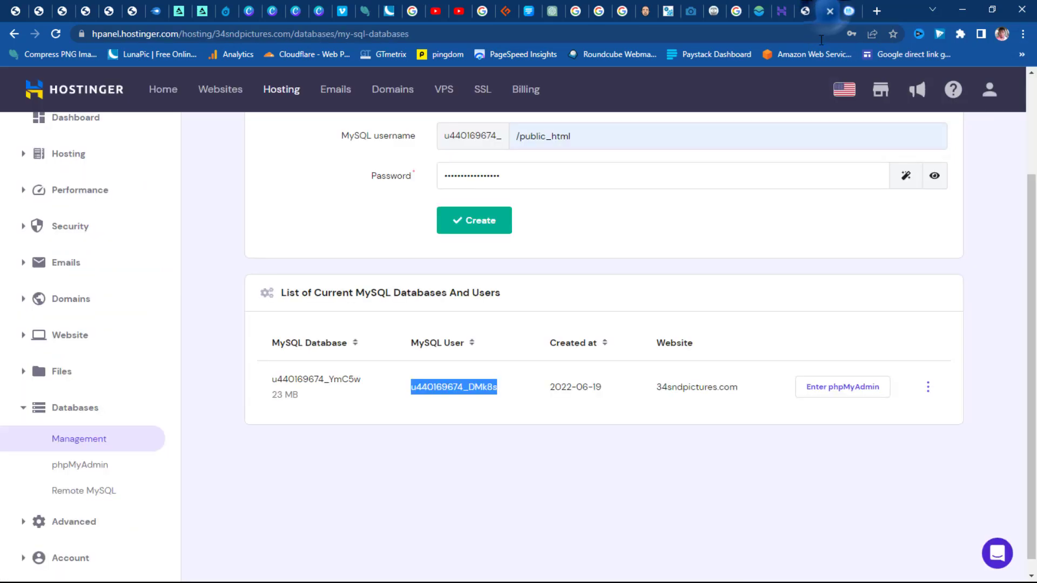
pyautogui.click(927, 388)
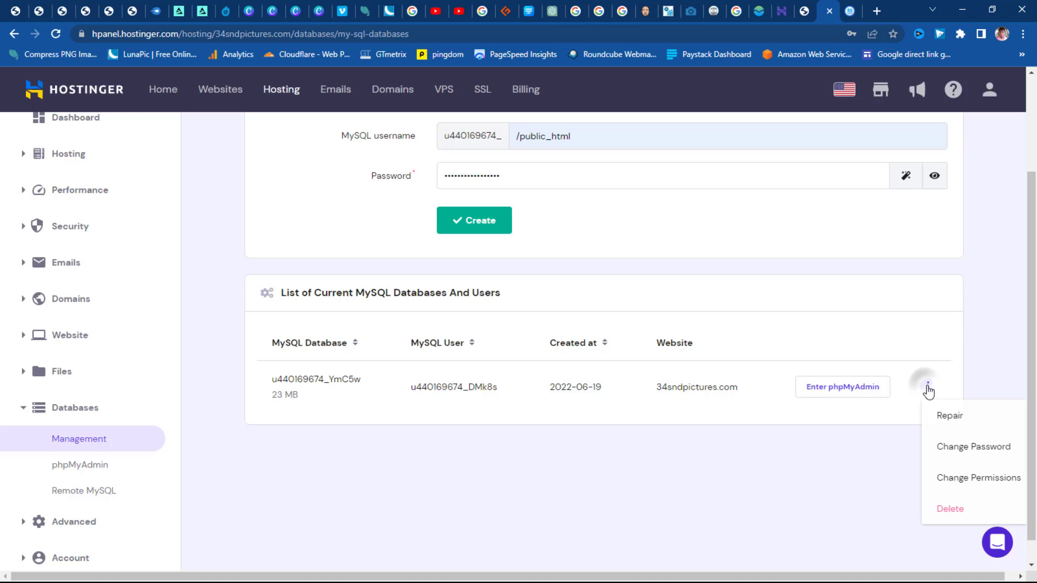
pyautogui.click(964, 446)
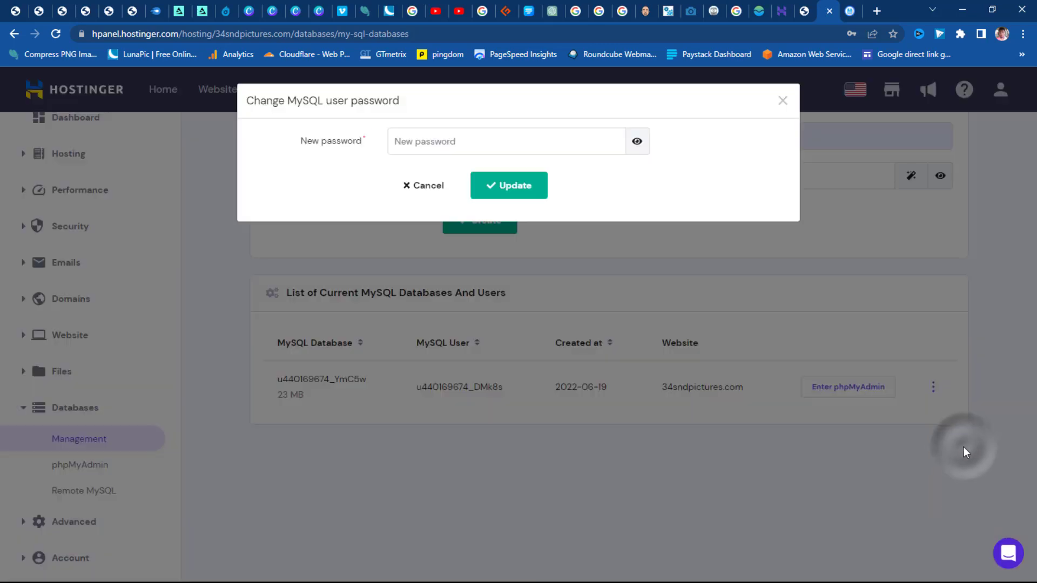
pyautogui.rightClick(412, 135)
pyautogui.click(439, 273)
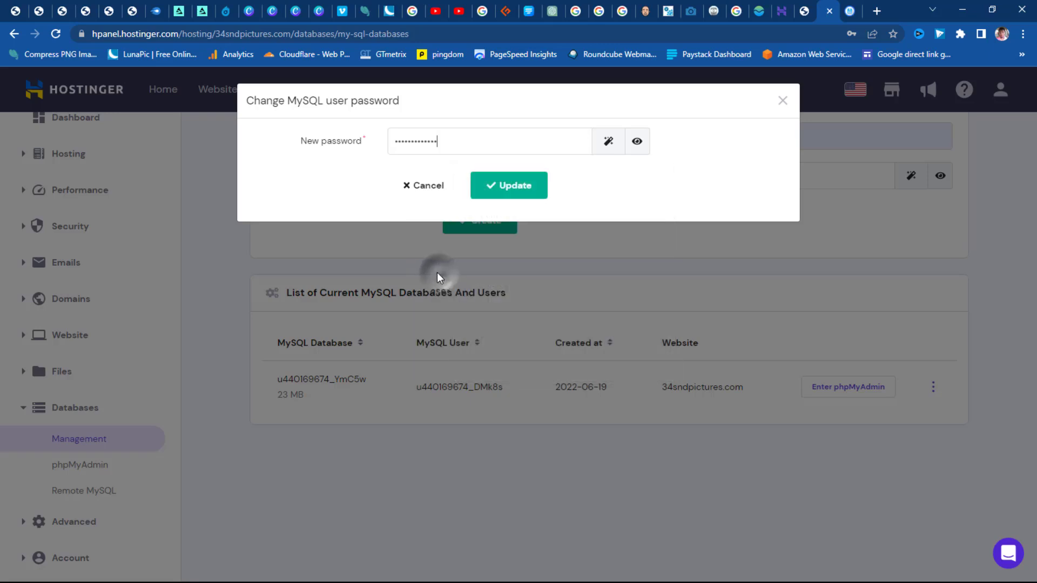
pyautogui.click(492, 189)
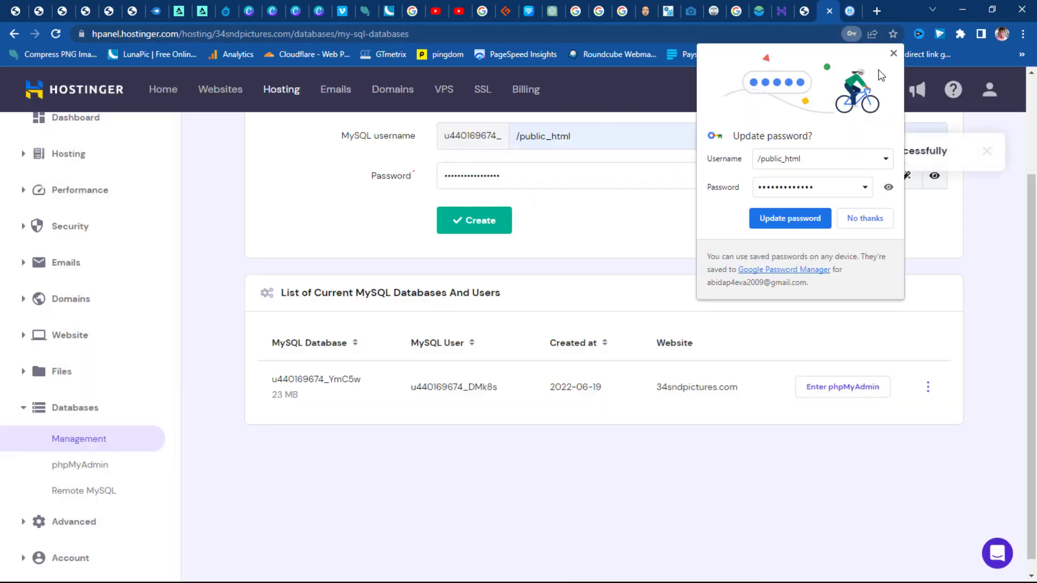
pyautogui.click(893, 53)
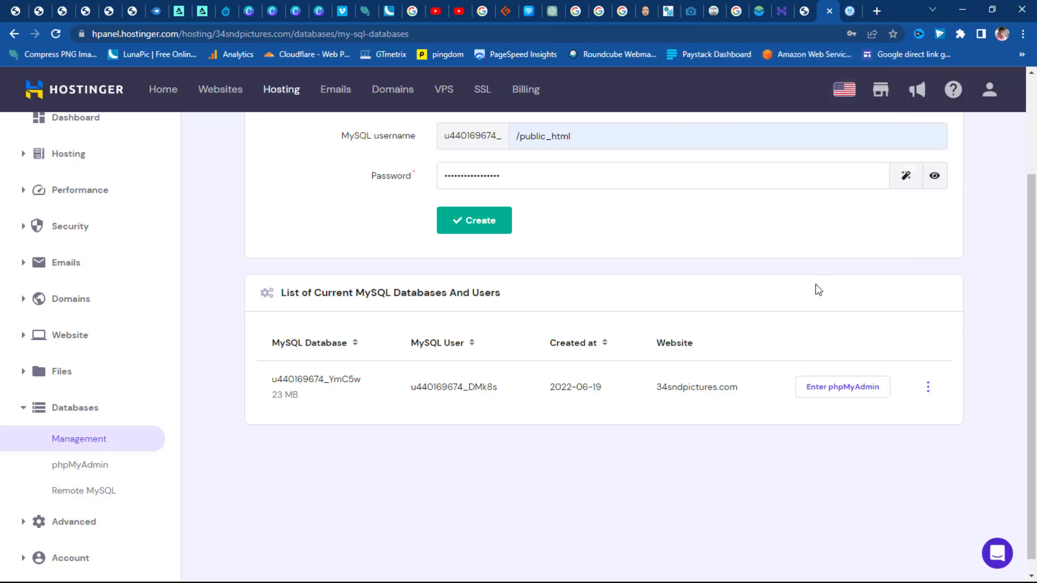
# - Open the 34sndpictures.com database in phpMyAdmin and drop all of its tables
pyautogui.click(834, 388)
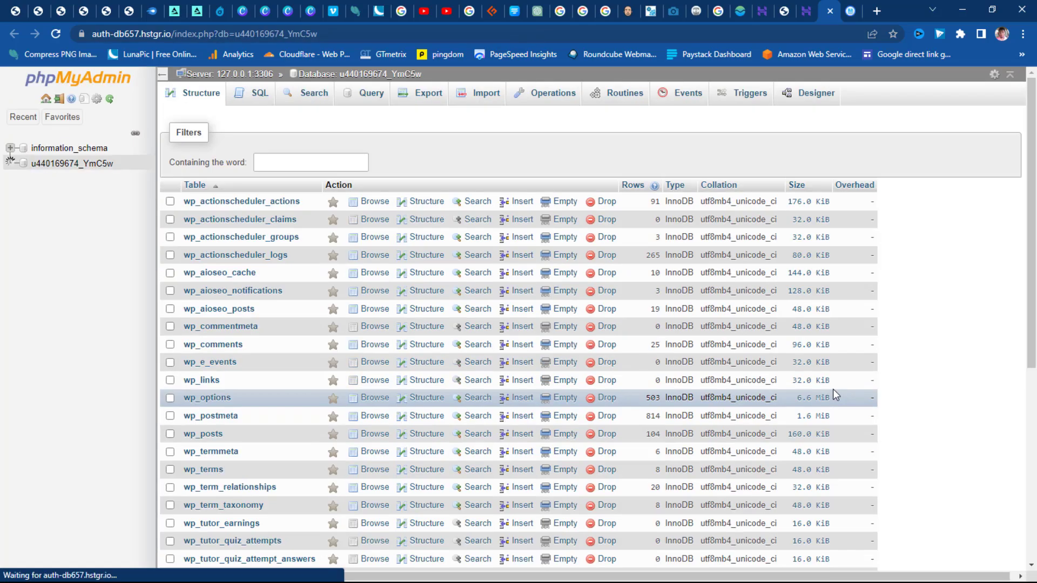
pyautogui.scroll(-6, 323, 268)
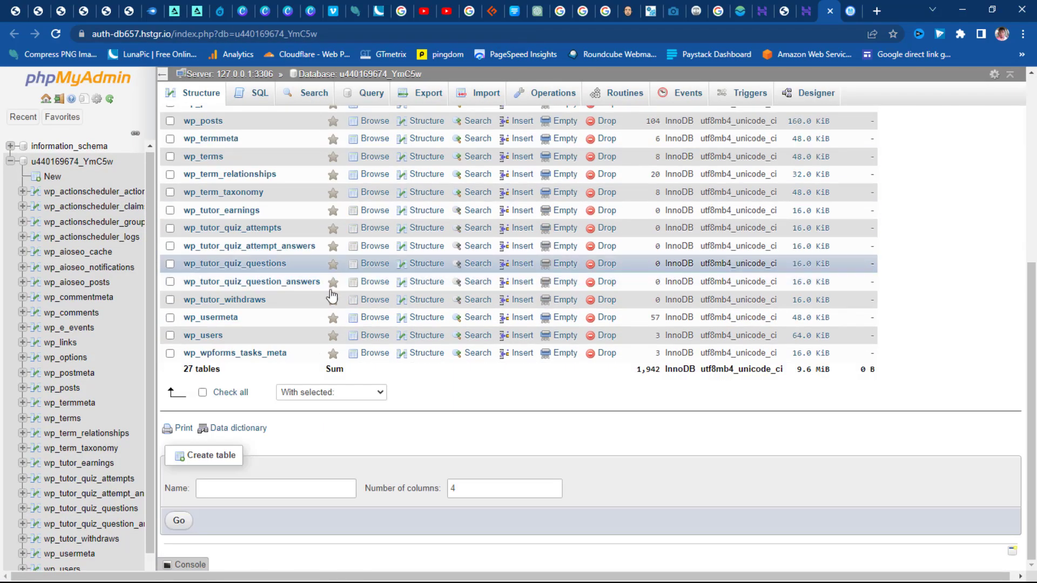
pyautogui.click(203, 393)
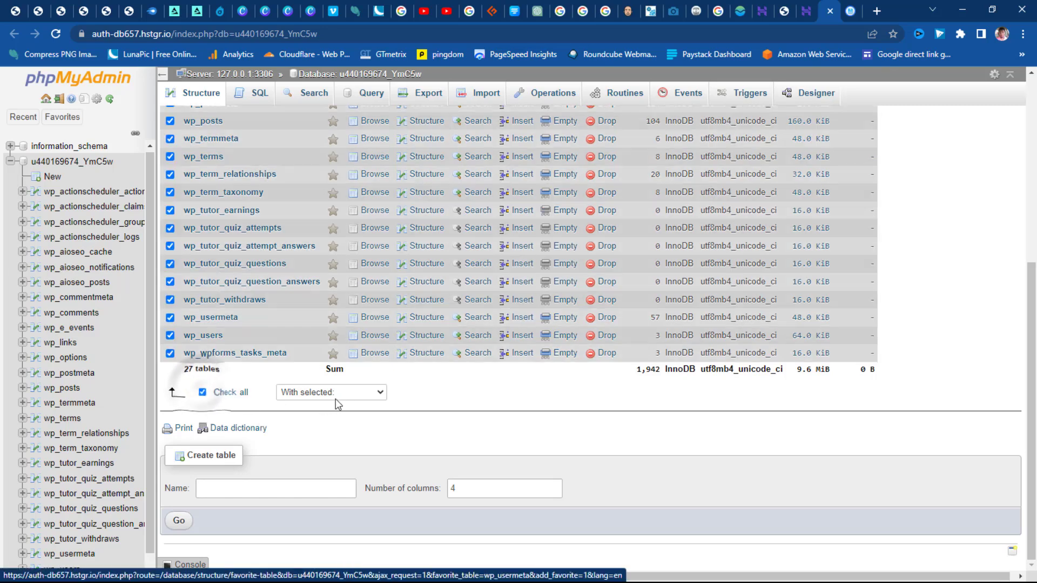
pyautogui.click(368, 393)
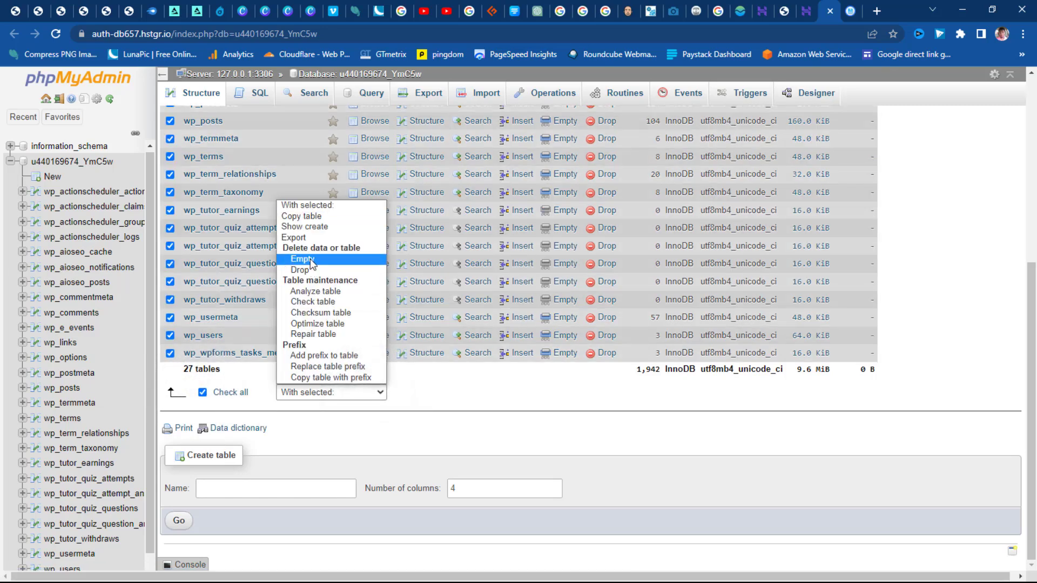
pyautogui.click(300, 270)
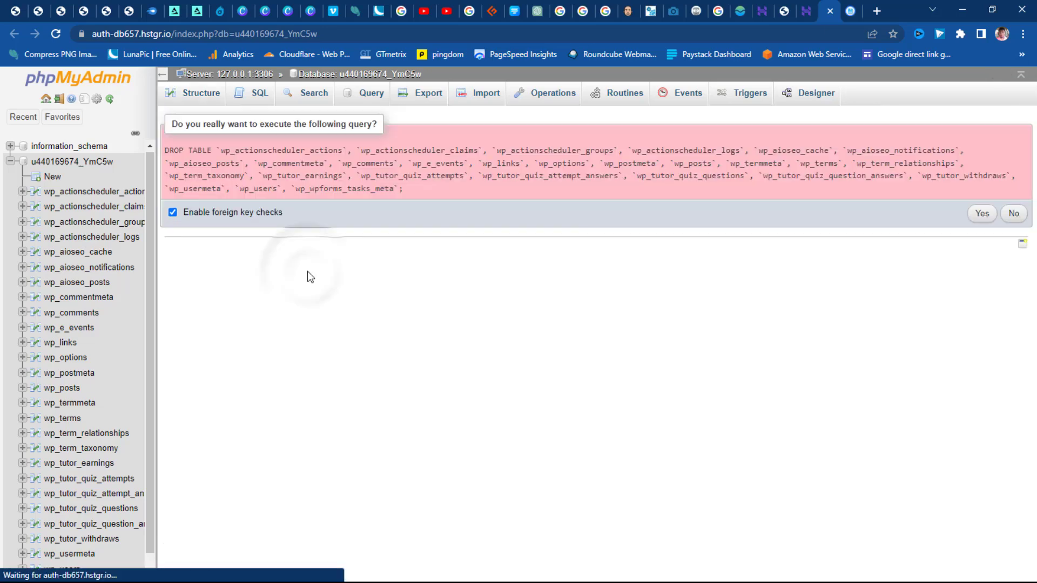
pyautogui.click(982, 214)
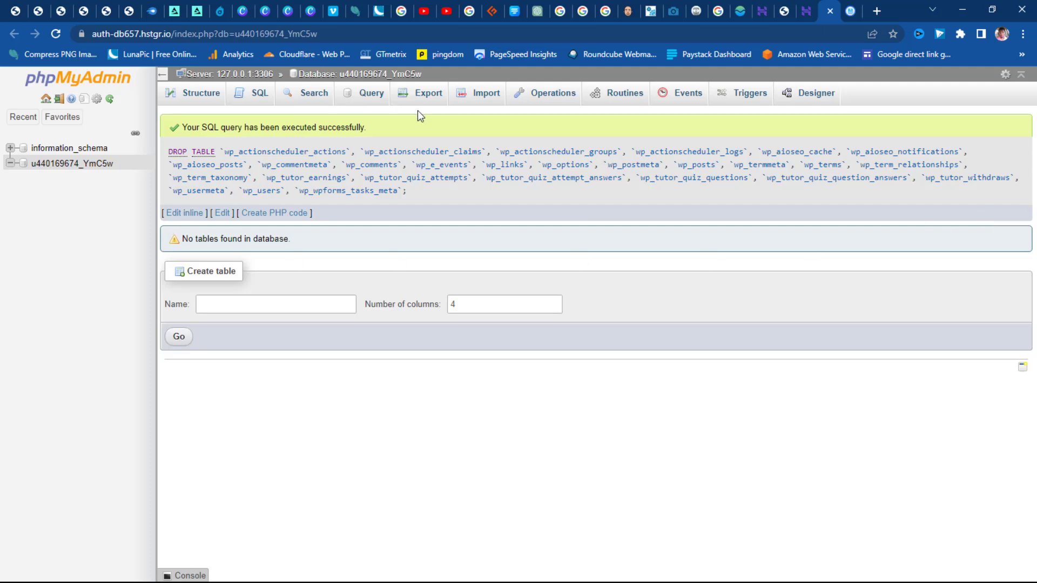
# - Import 34sndpictures.sql from the Captures > 34snd folder into the emptied database
pyautogui.click(487, 101)
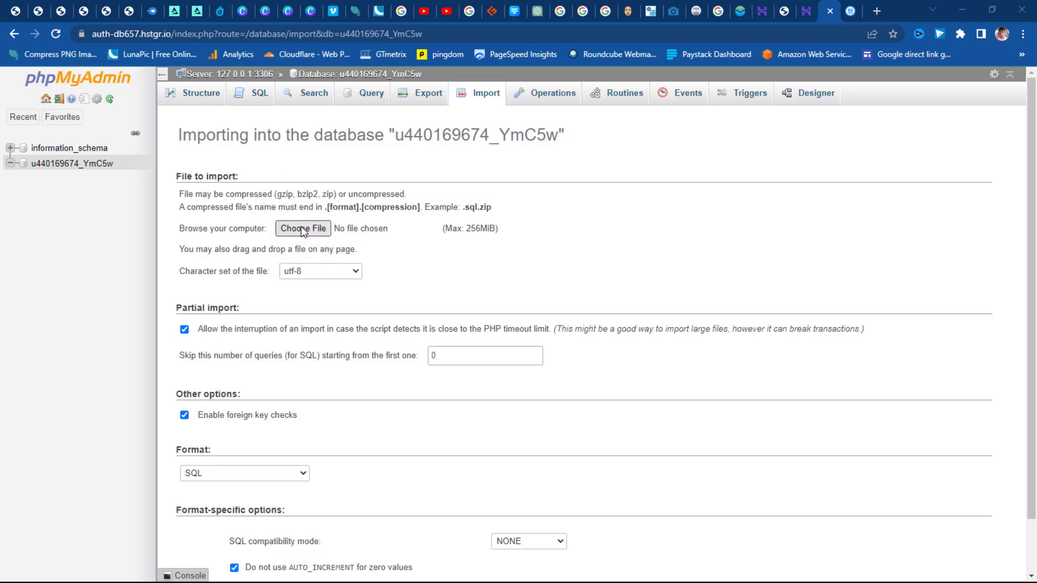
pyautogui.click(303, 229)
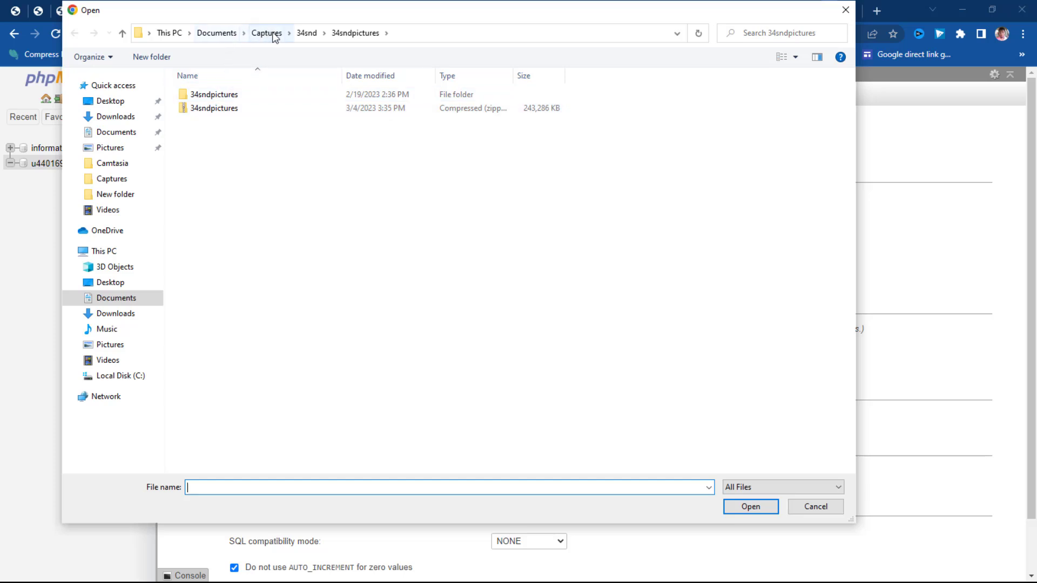
pyautogui.click(304, 33)
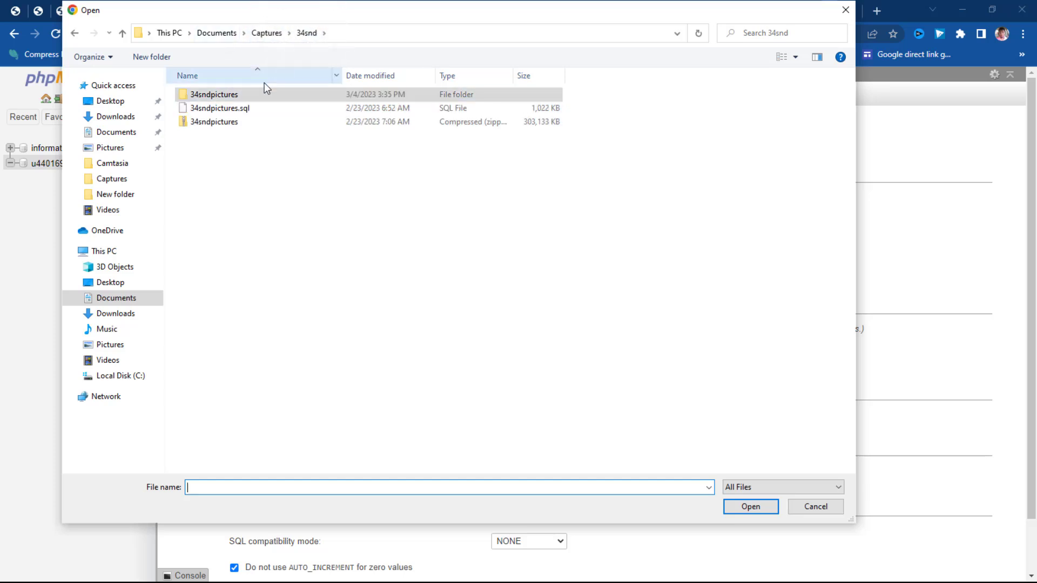
pyautogui.click(204, 109)
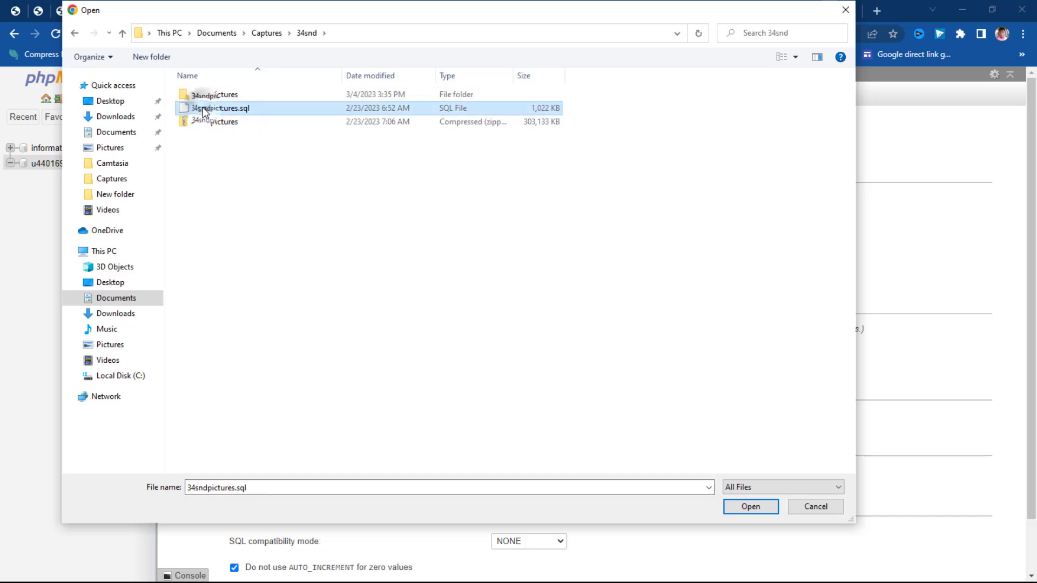
pyautogui.click(750, 507)
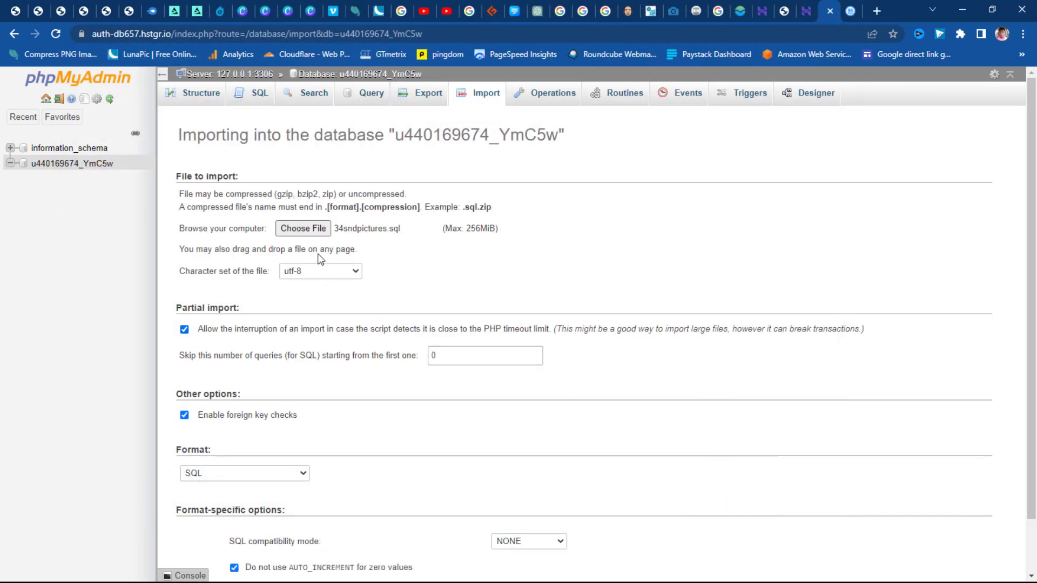
pyautogui.scroll(-2, 401, 246)
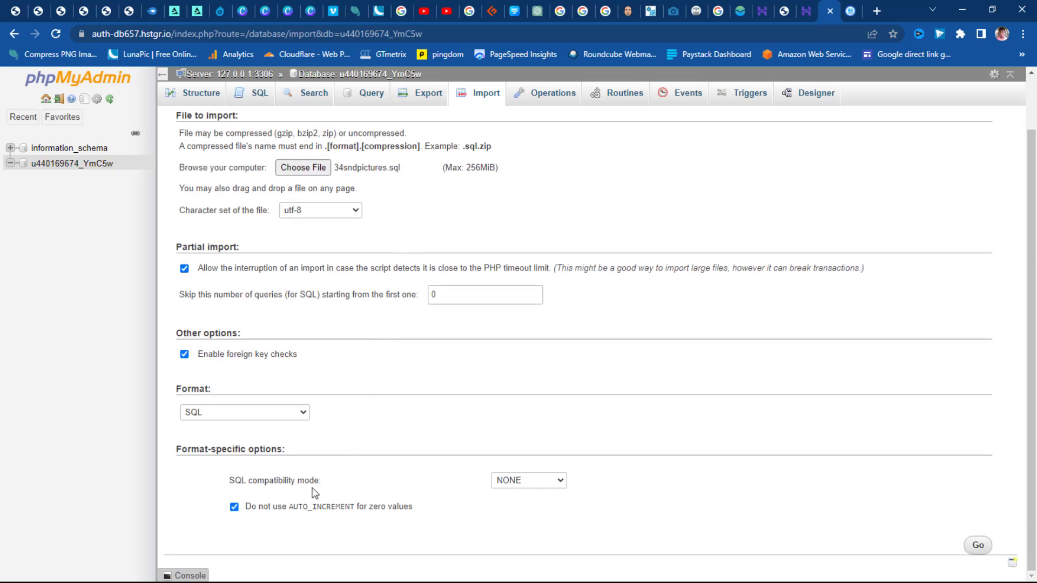
pyautogui.click(975, 546)
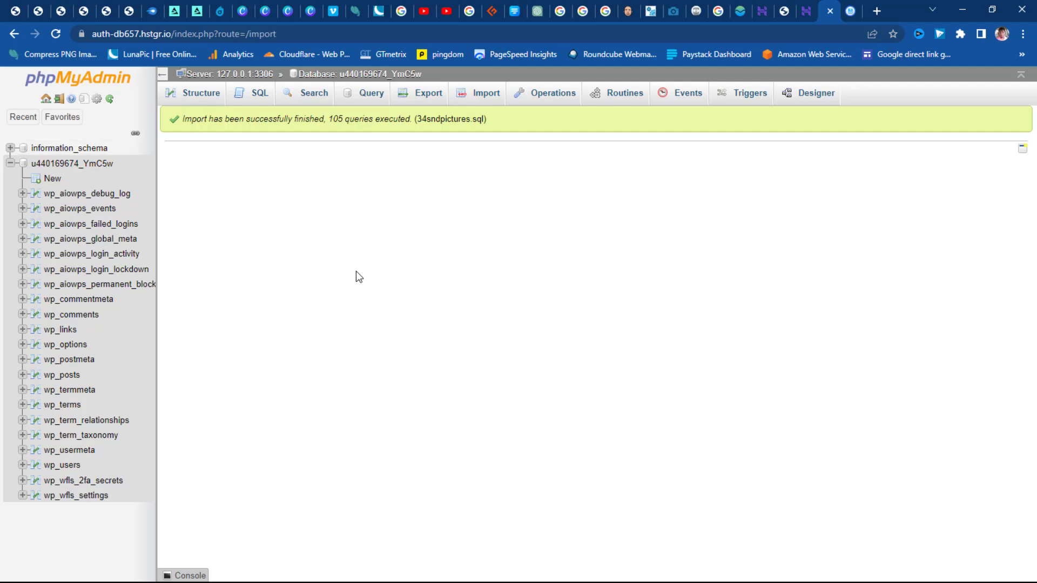
# - Reload 34sndpictures.com, check the same address in a new Incognito window, and close that window
pyautogui.click(784, 11)
pyautogui.click(56, 34)
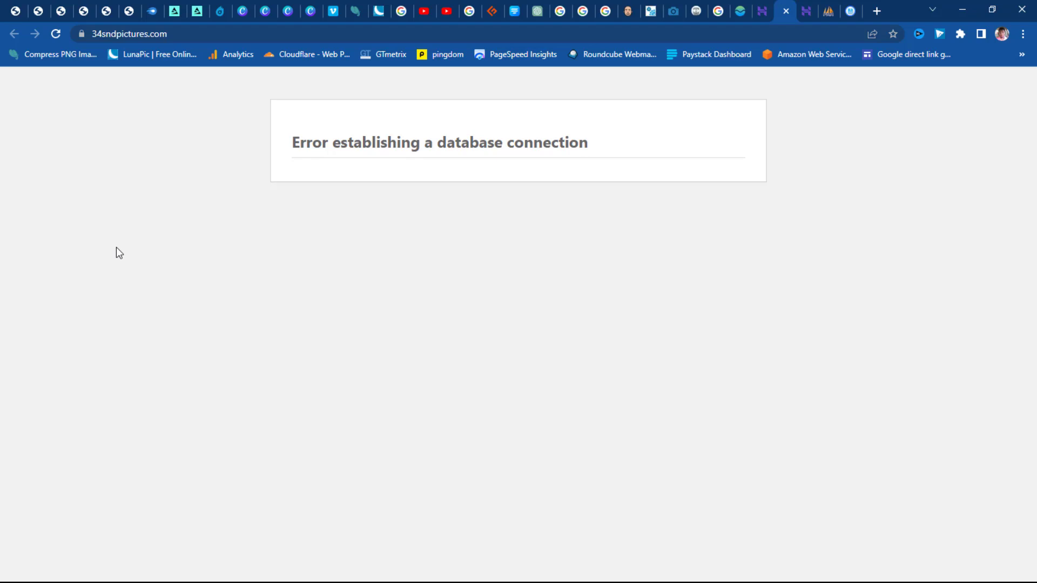
pyautogui.click(116, 33)
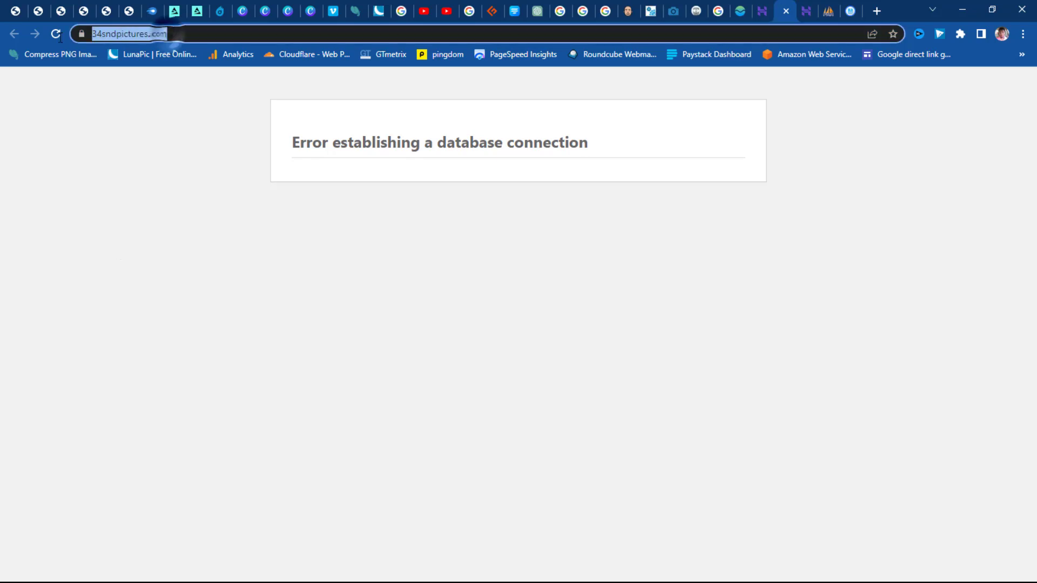
pyautogui.rightClick(115, 34)
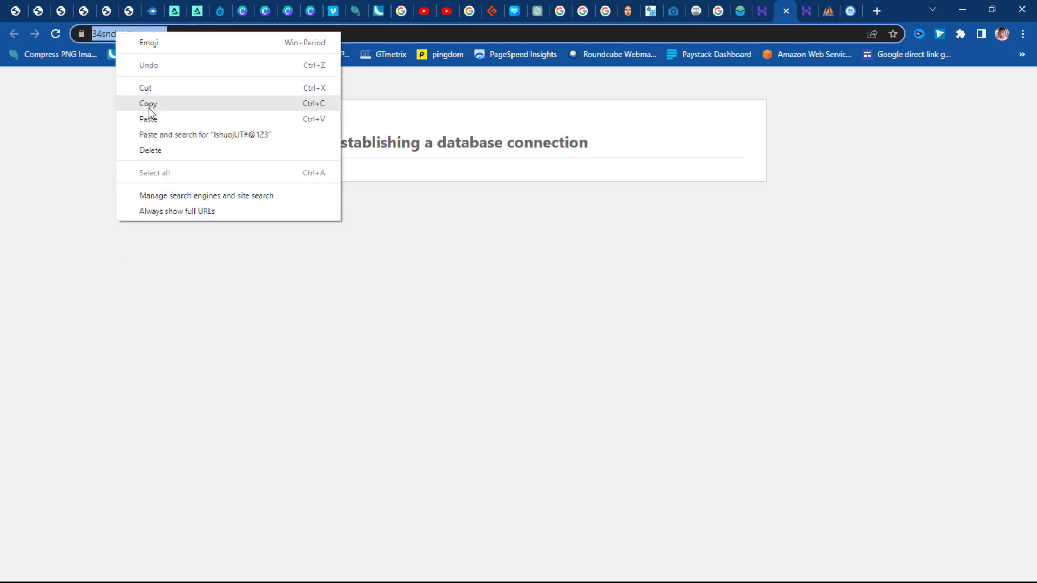
pyautogui.click(148, 104)
pyautogui.click(1022, 33)
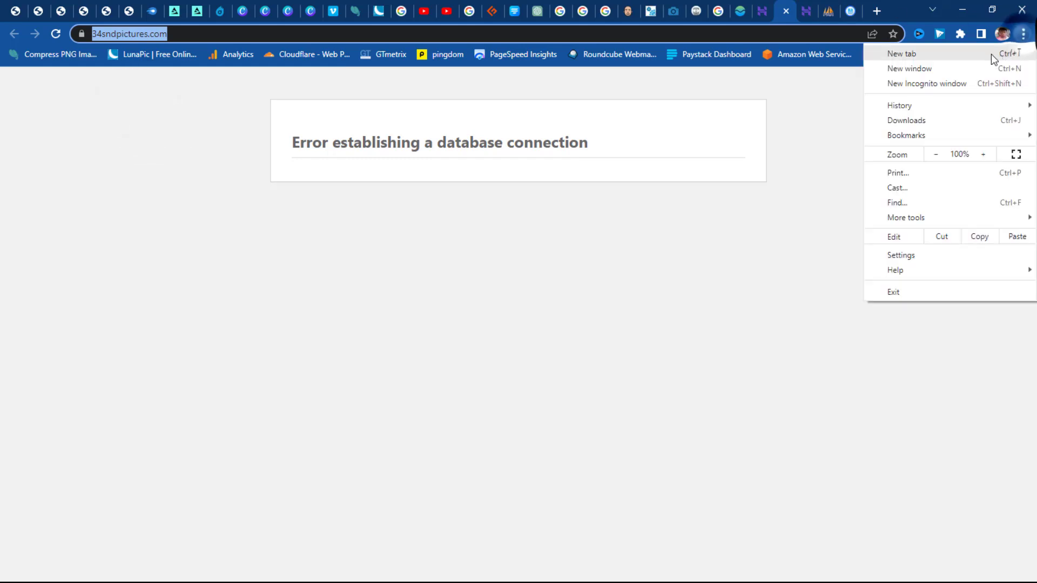
pyautogui.click(938, 83)
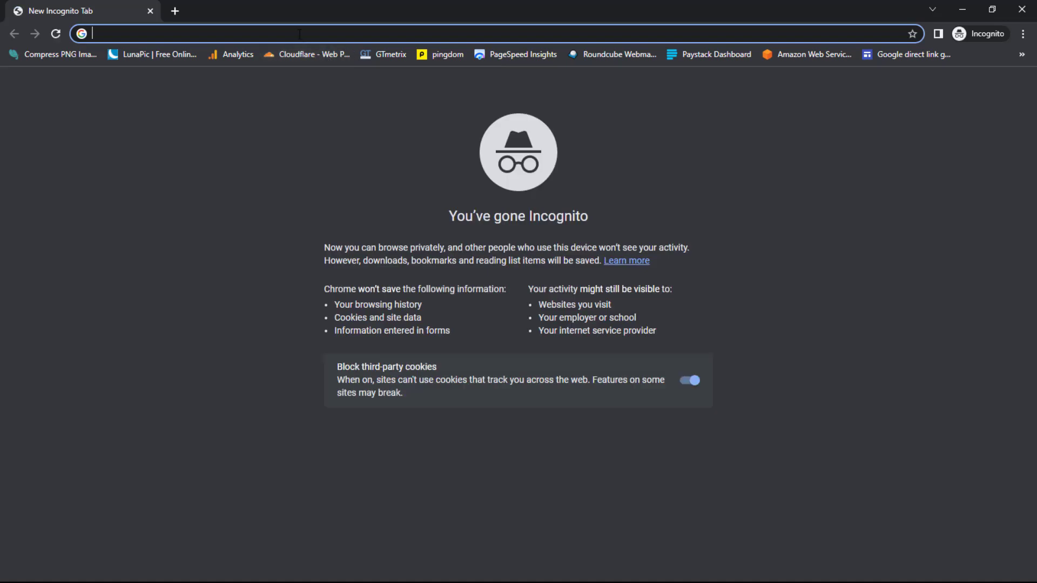
pyautogui.rightClick(300, 34)
pyautogui.click(339, 135)
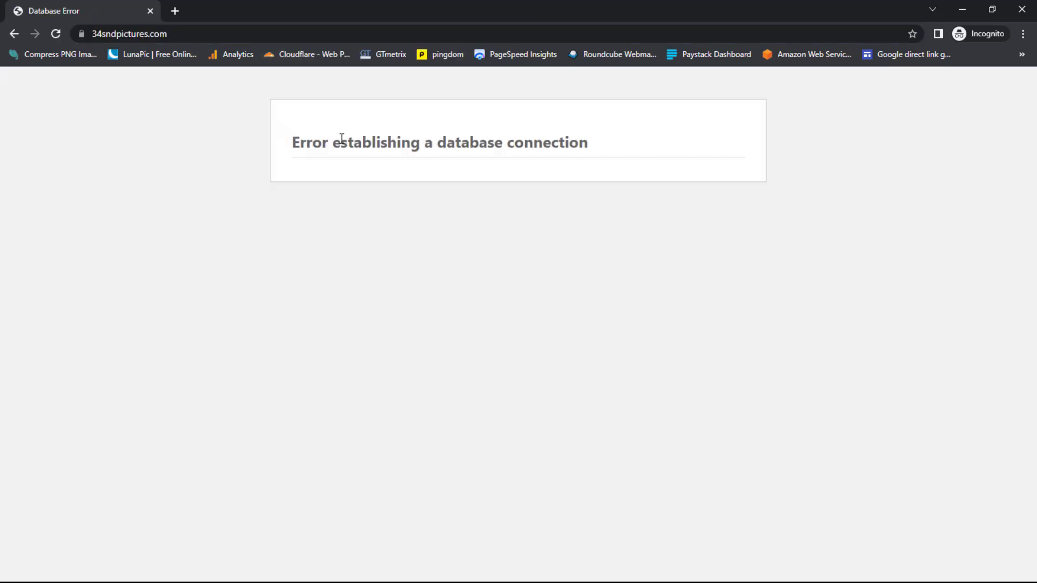
pyautogui.click(1026, 9)
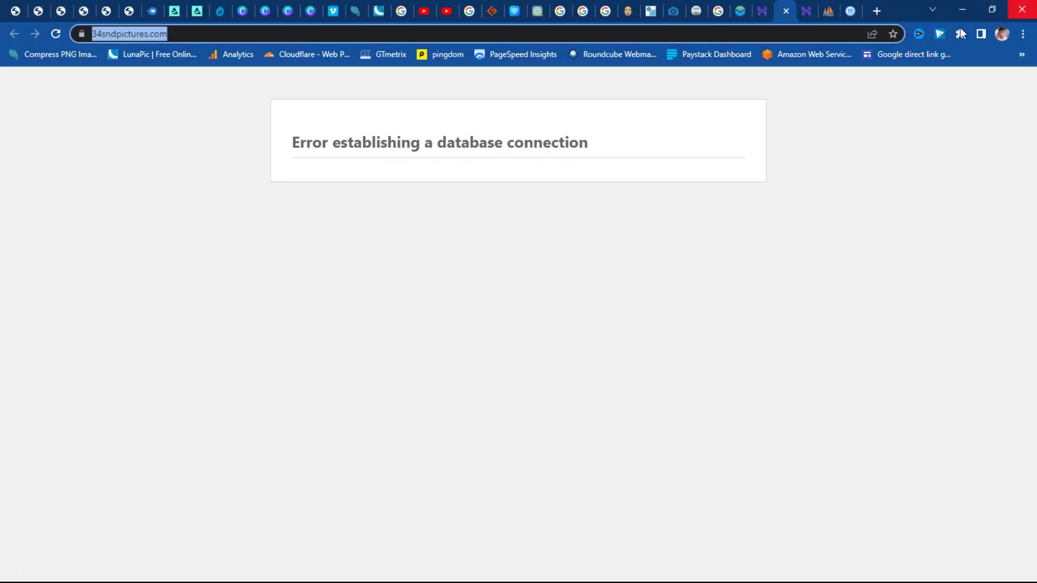
# - Set DB_HOST in wp-config.php to localhost and save the file
pyautogui.click(849, 12)
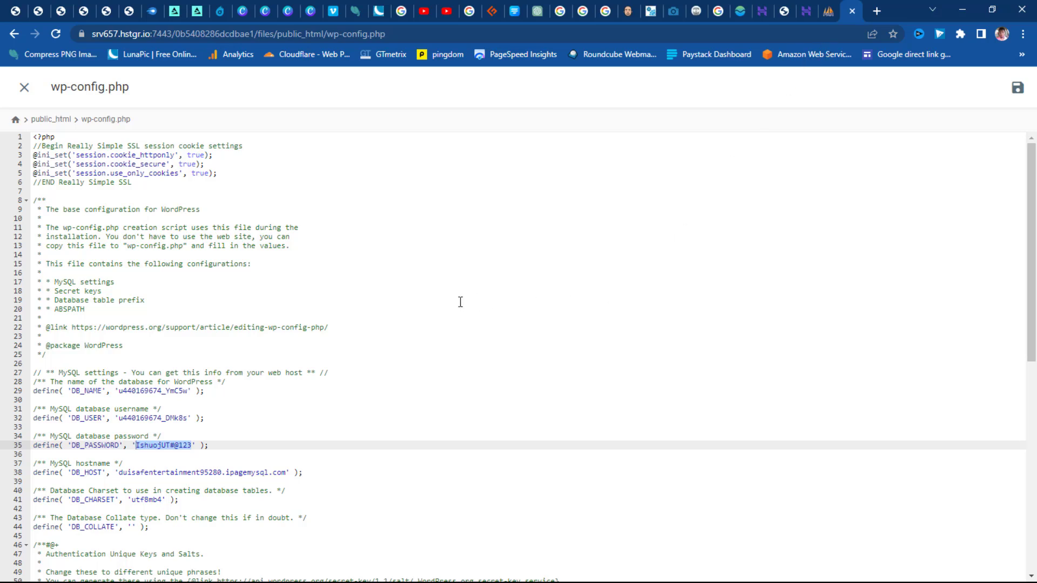
pyautogui.scroll(-1, 461, 302)
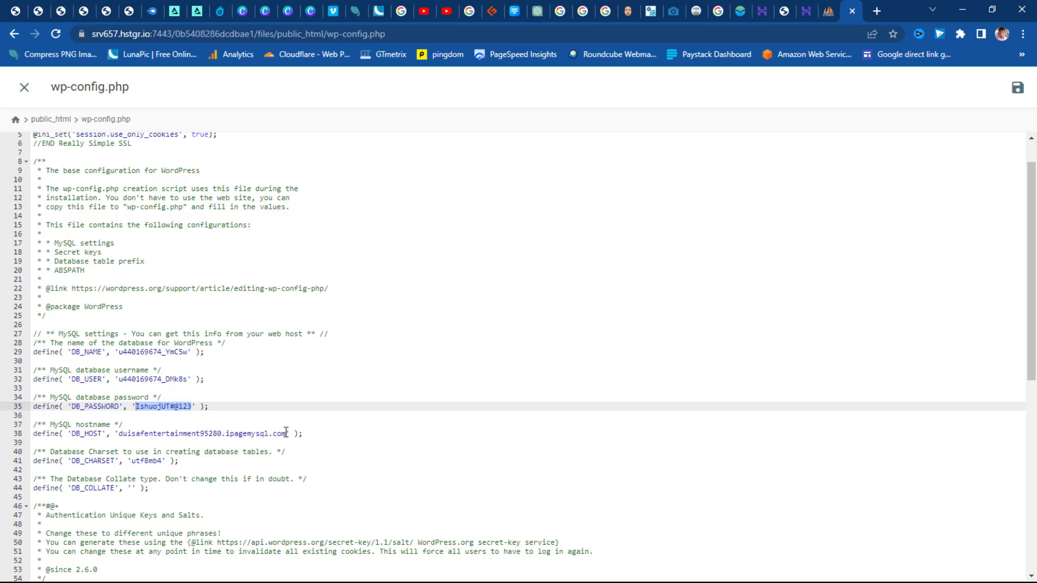
pyautogui.moveTo(288, 435); pyautogui.dragTo(119, 434)
pyautogui.write('l')
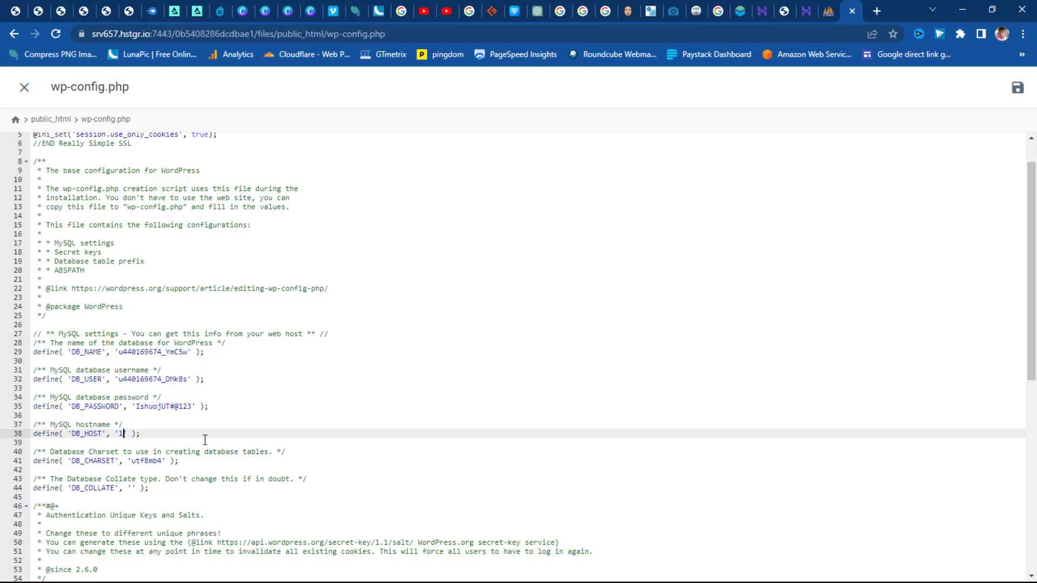
pyautogui.write('ocalhost')
pyautogui.click(1016, 95)
# - Reload 34sndpictures.com and look through the home page down to the newsletter section and back up
pyautogui.click(786, 9)
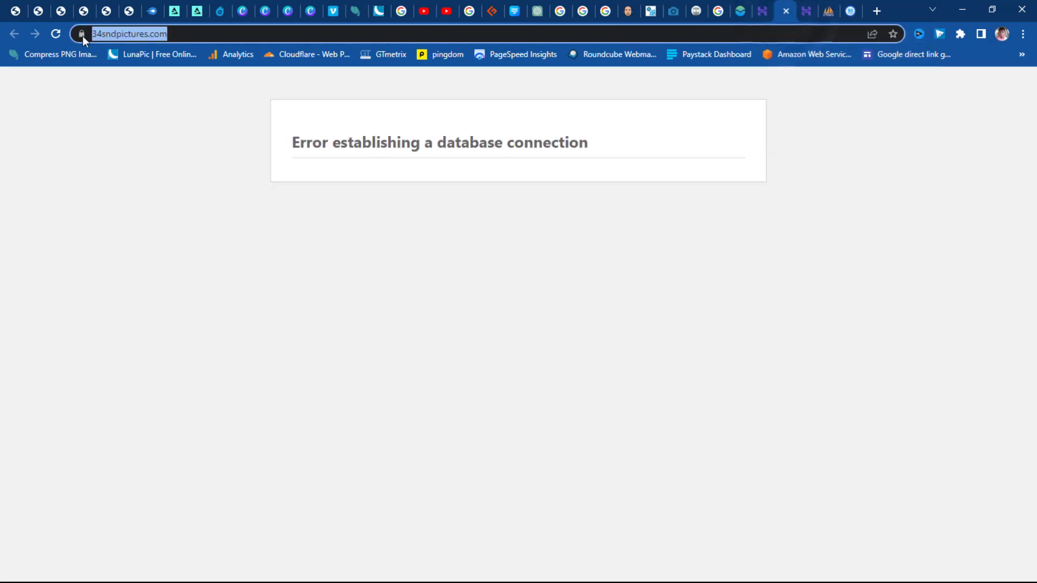
pyautogui.click(57, 36)
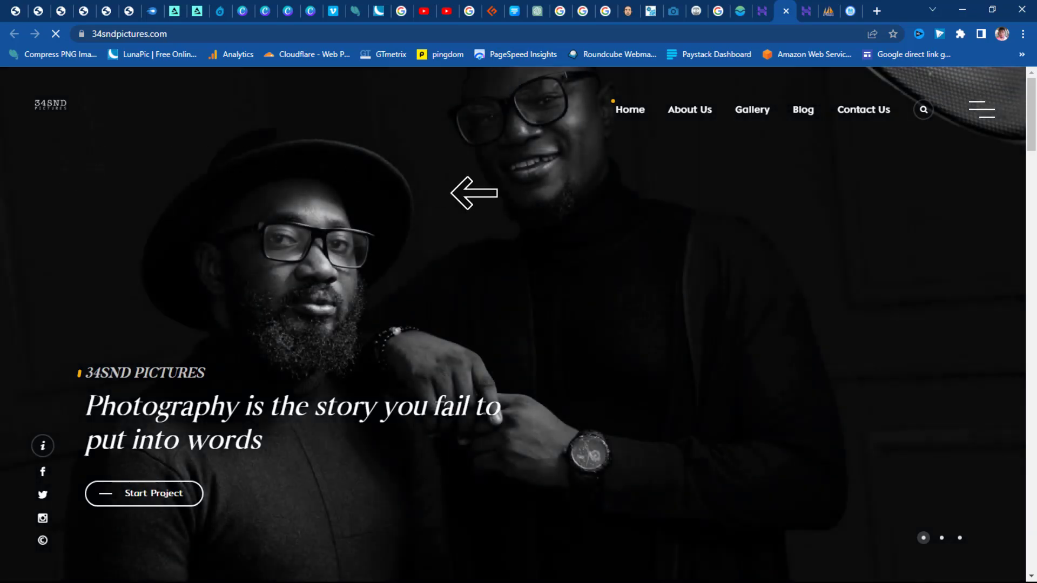
pyautogui.scroll(-10, 513, 205)
pyautogui.scroll(-15, 511, 213)
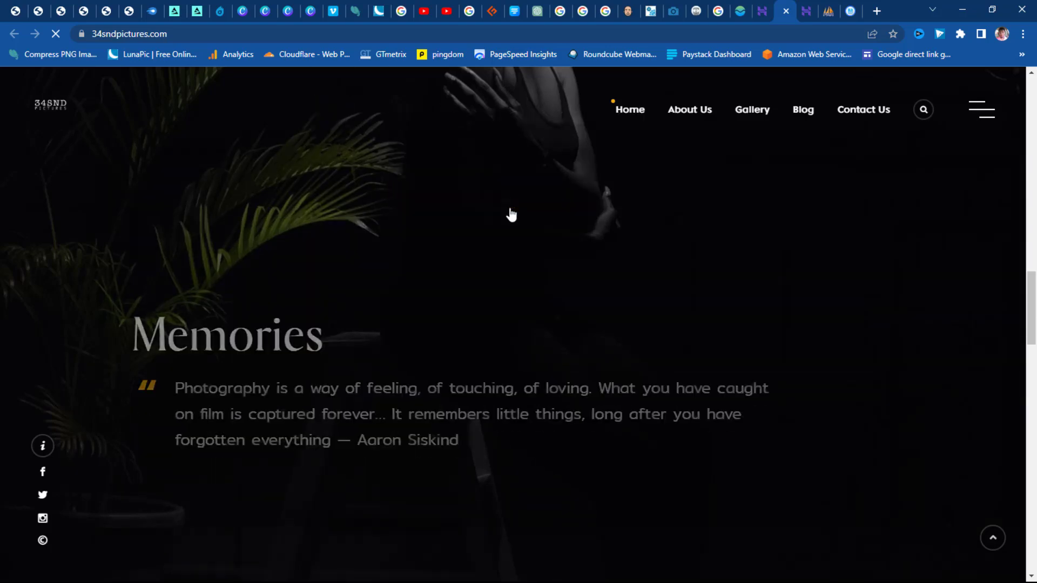
pyautogui.scroll(-8, 508, 209)
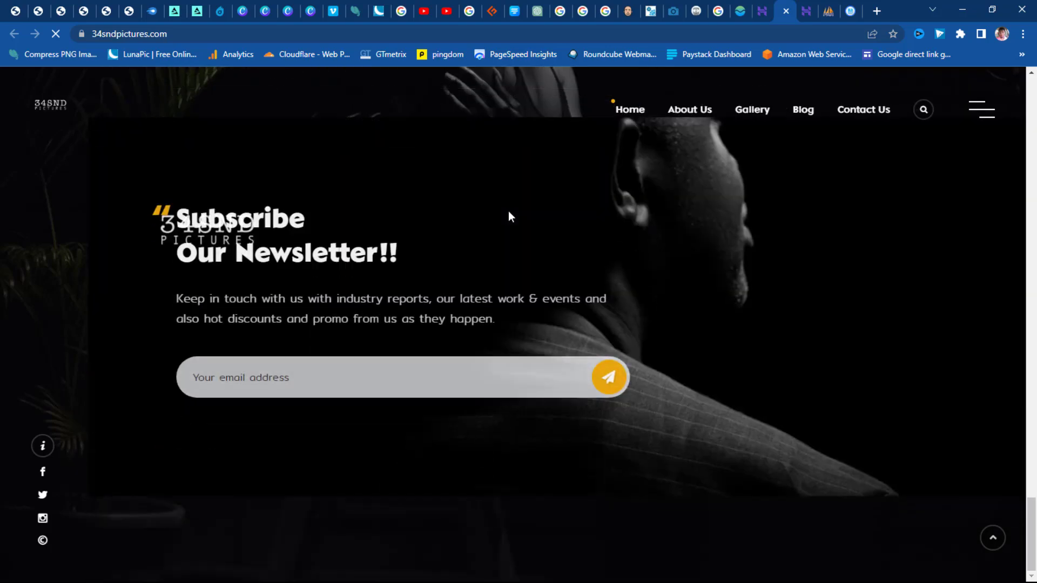
pyautogui.scroll(5, 507, 210)
pyautogui.scroll(15, 507, 211)
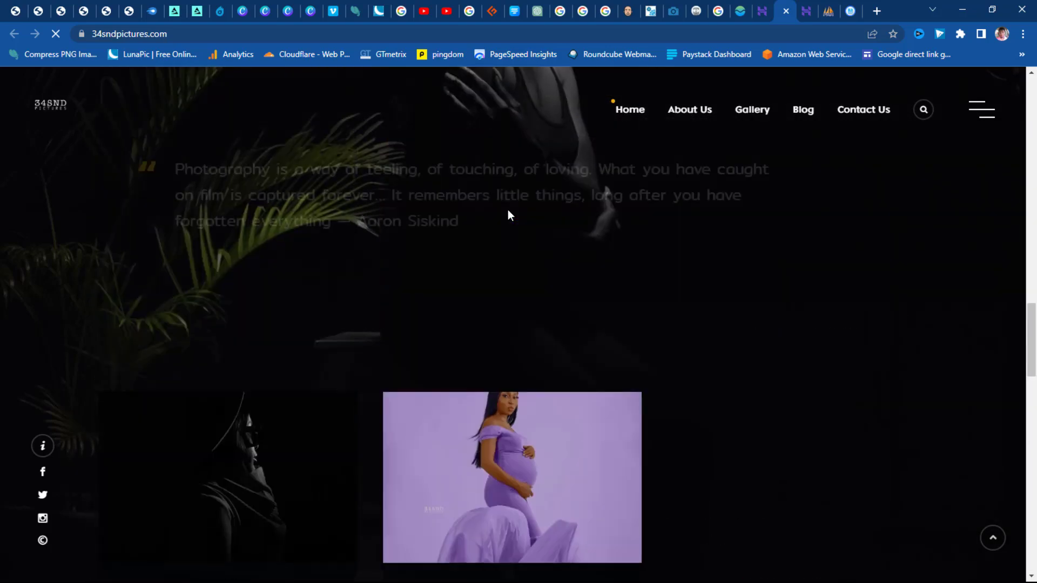
pyautogui.scroll(5, 508, 211)
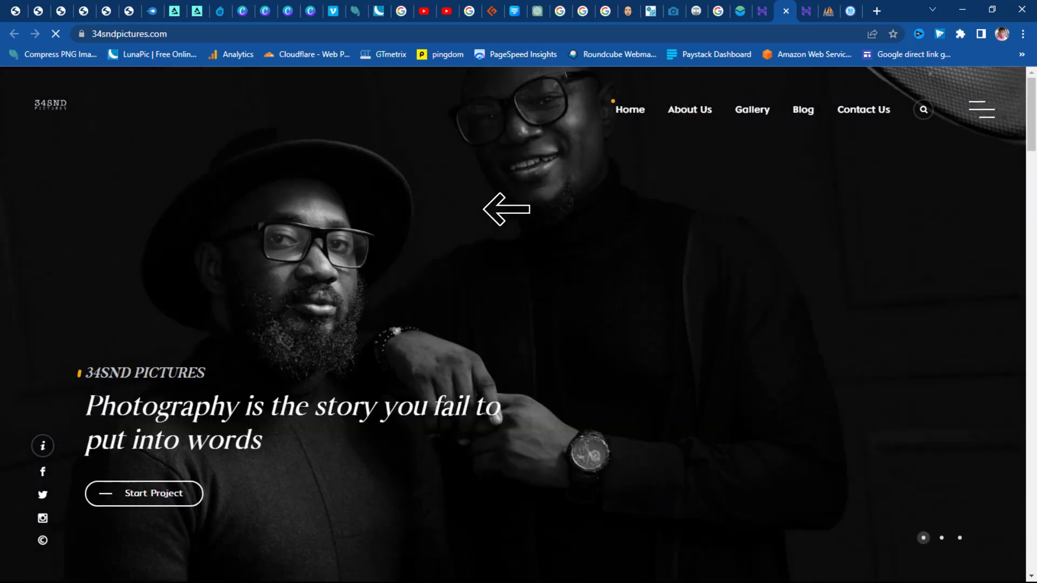